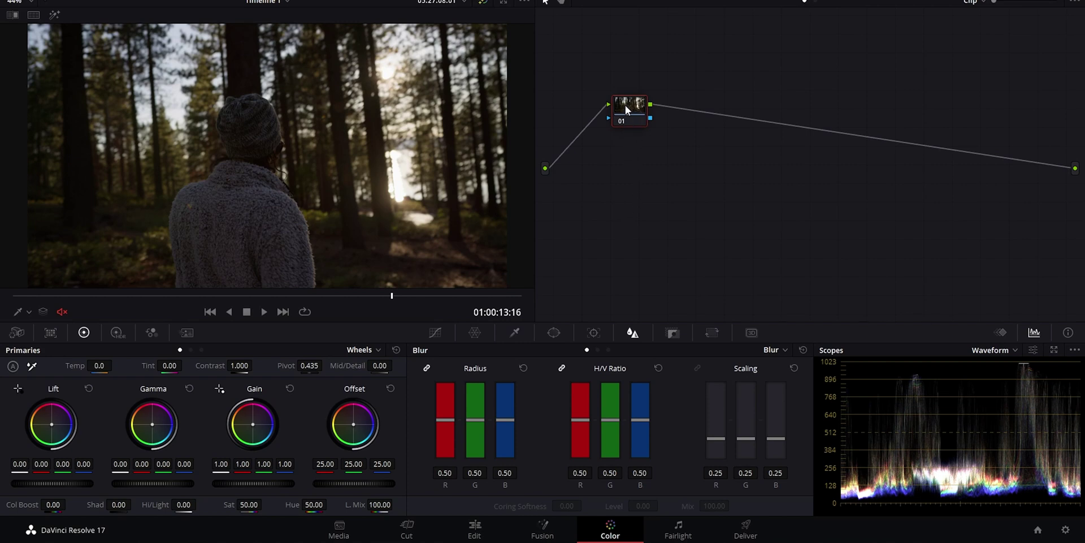
Review Project Settings colour management, keeping DaVinci YRGB Color Managed and DaVinci Wide Gamut, without saving.
click(1066, 529)
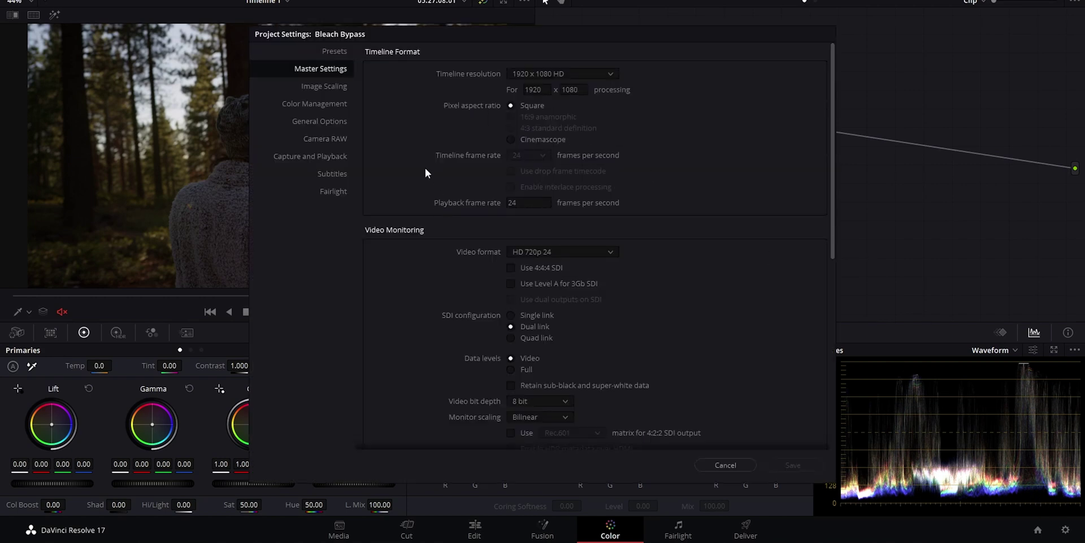
click(339, 105)
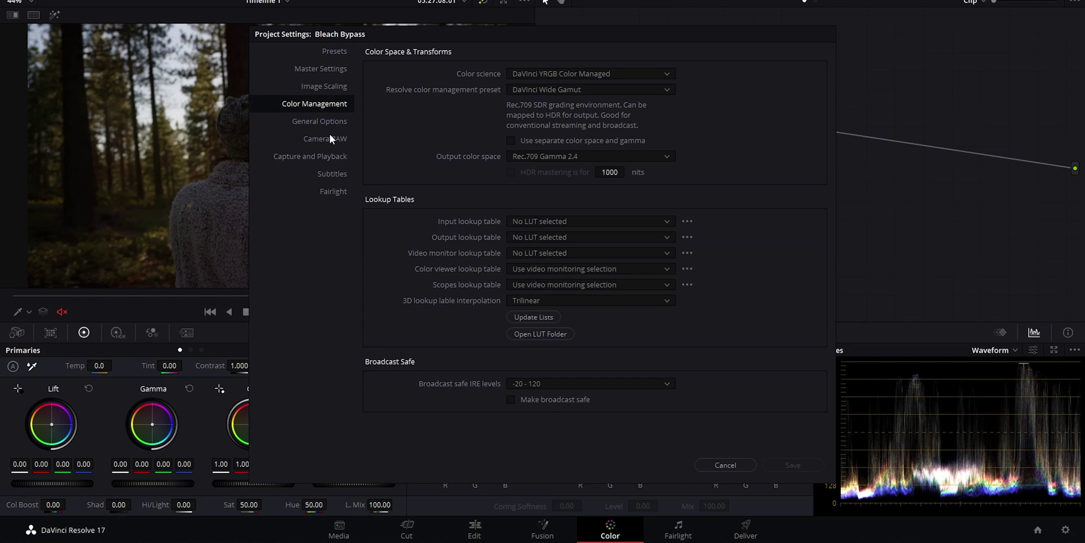
click(584, 89)
click(585, 75)
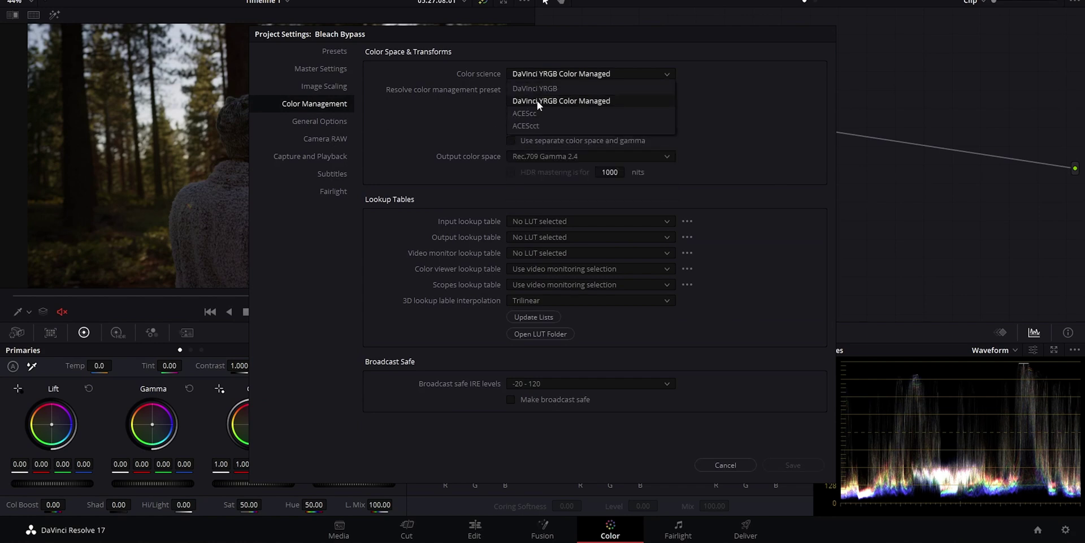
click(588, 99)
click(589, 90)
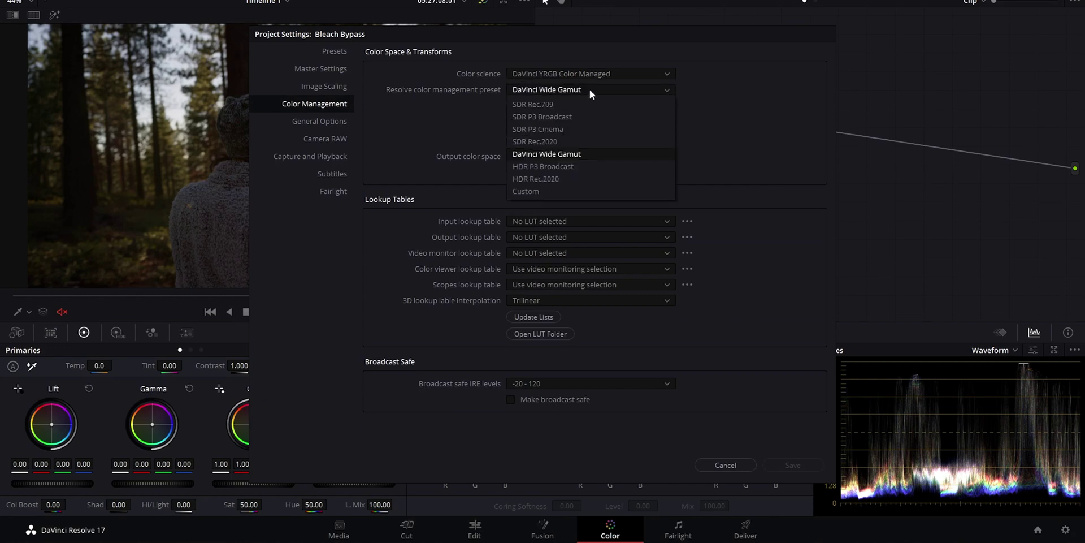
click(575, 154)
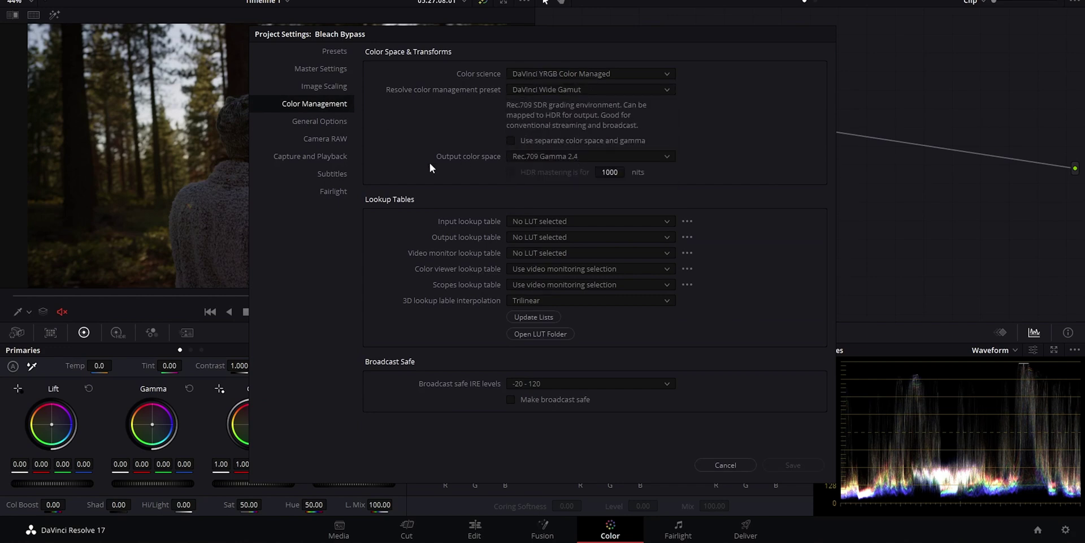
click(342, 141)
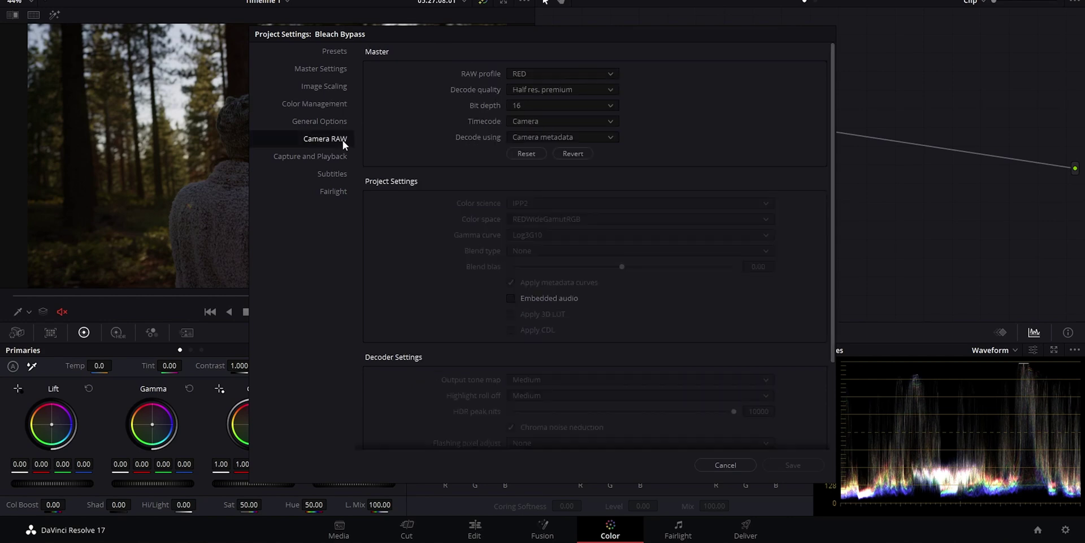
scroll(557, 185, down, 4)
scroll(552, 316, up, 4)
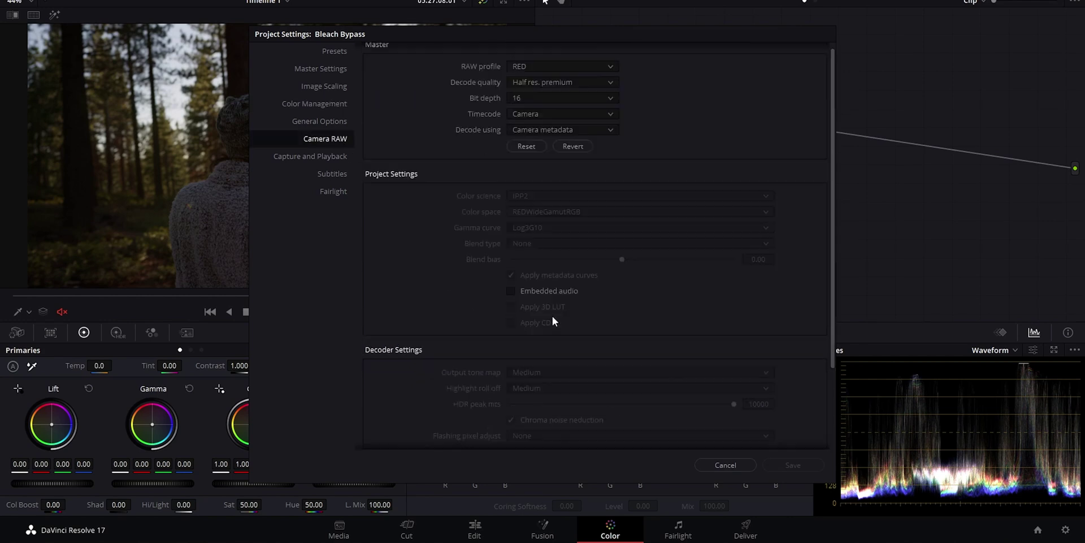
click(729, 464)
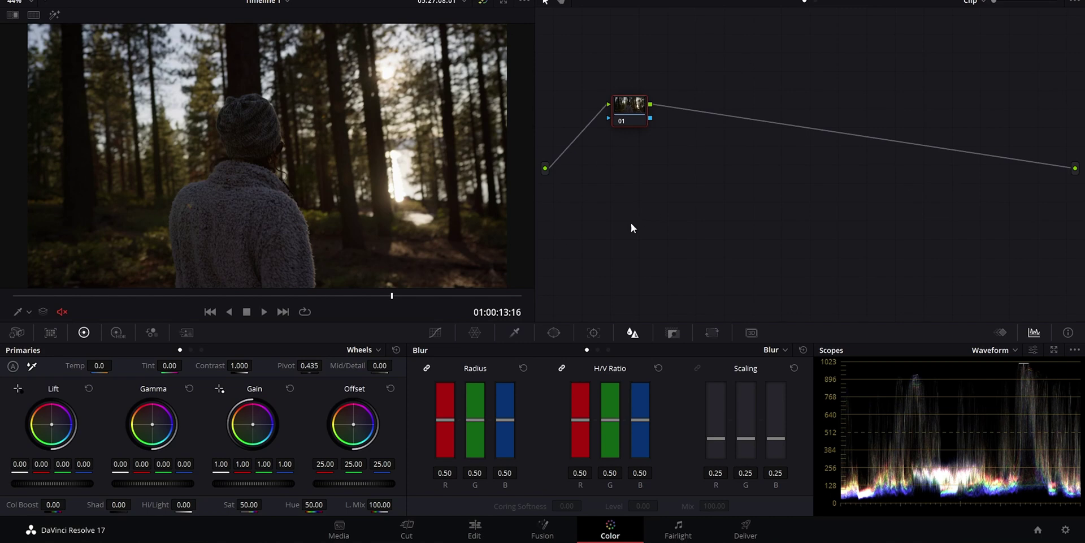
Build the node tree with a serial node, a parallel node and three more serial nodes, arranged in the graph.
key(alt+s)
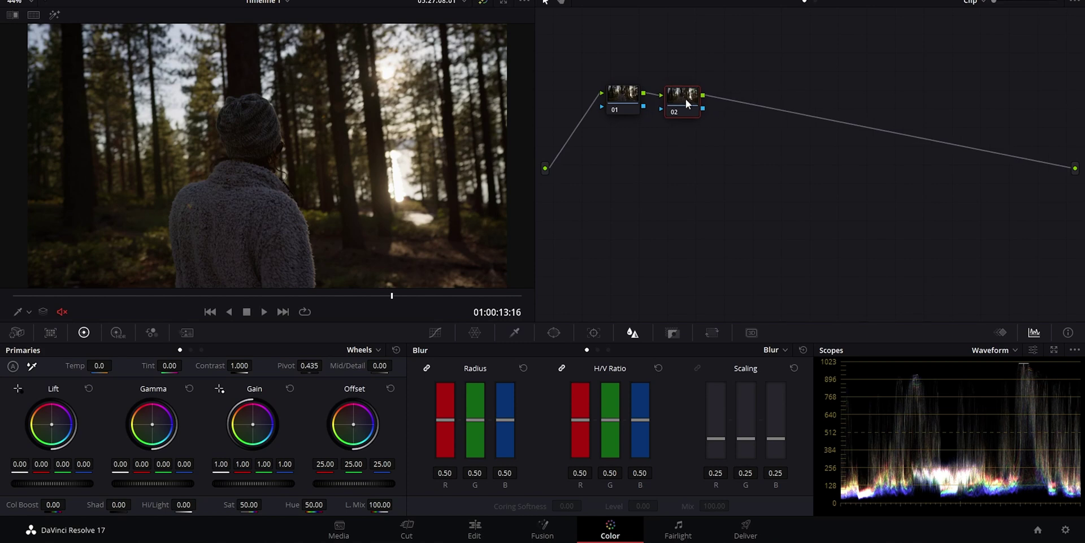
drag(685, 94, 685, 92)
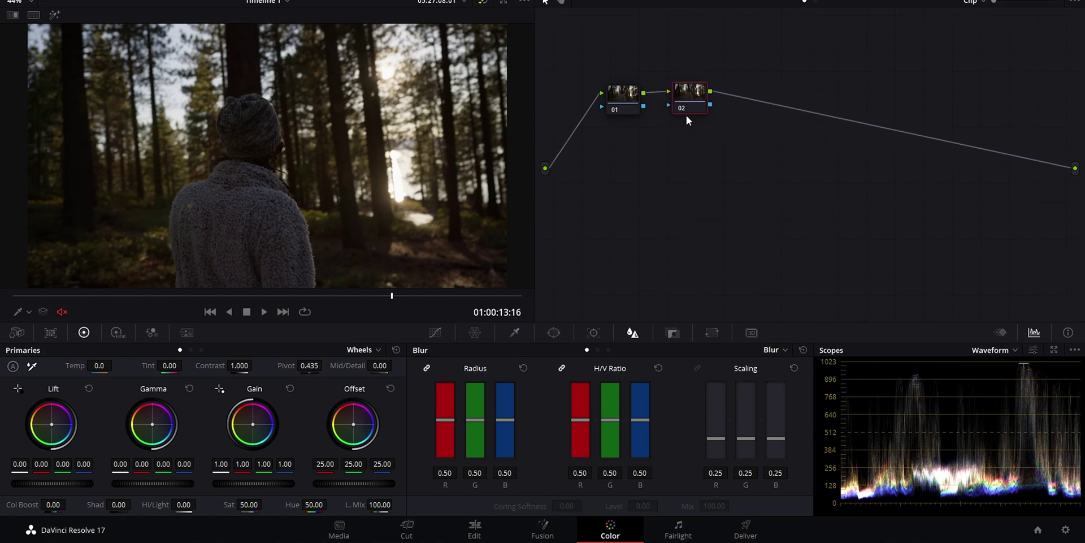
key(alt+p)
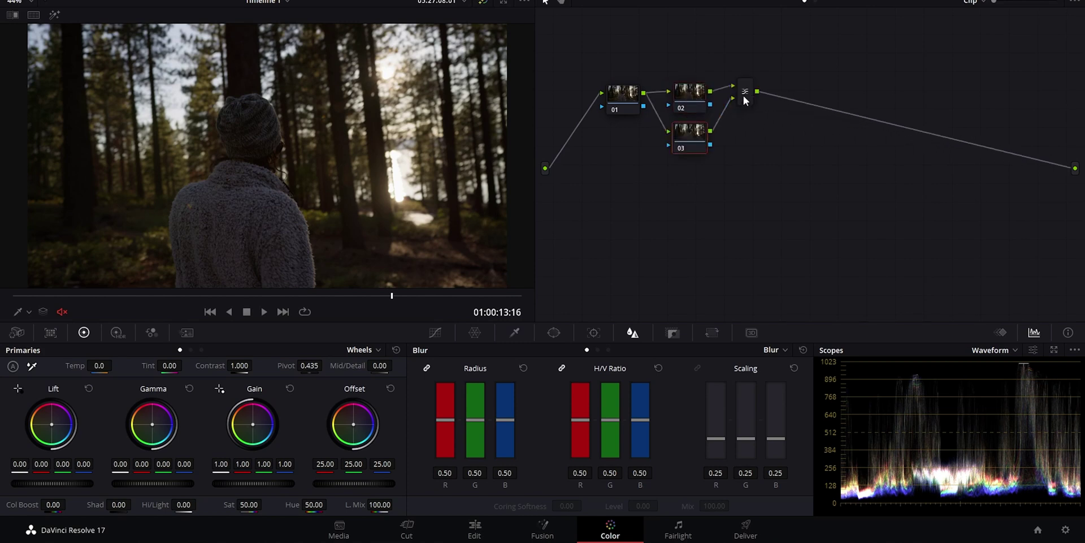
drag(744, 96, 751, 114)
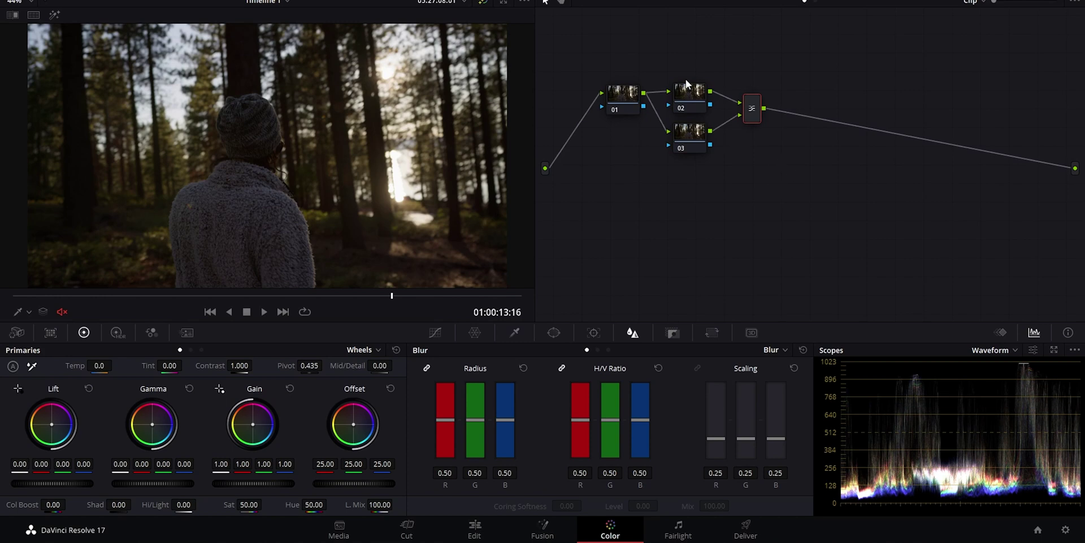
key(alt+s)
key(alt+s)
key(alt+s)
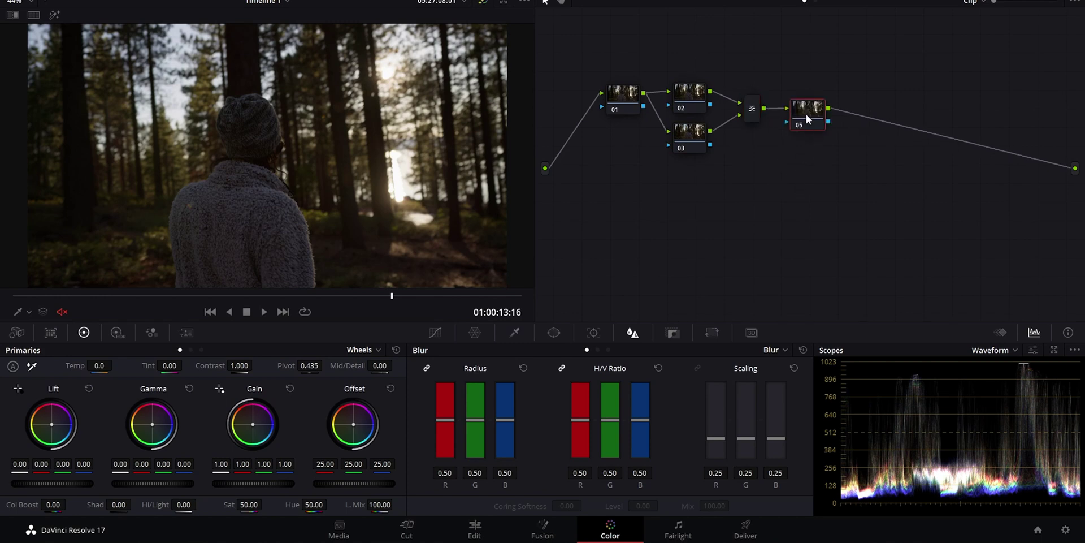
drag(910, 136, 652, 234)
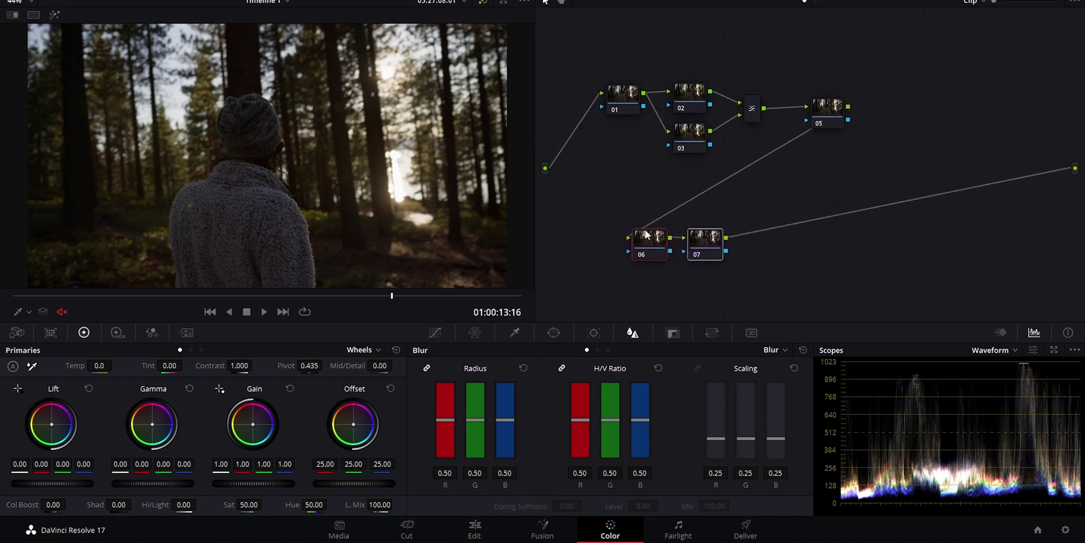
Label the nodes Primaries, BP, Glow and Vignette.
click(643, 194)
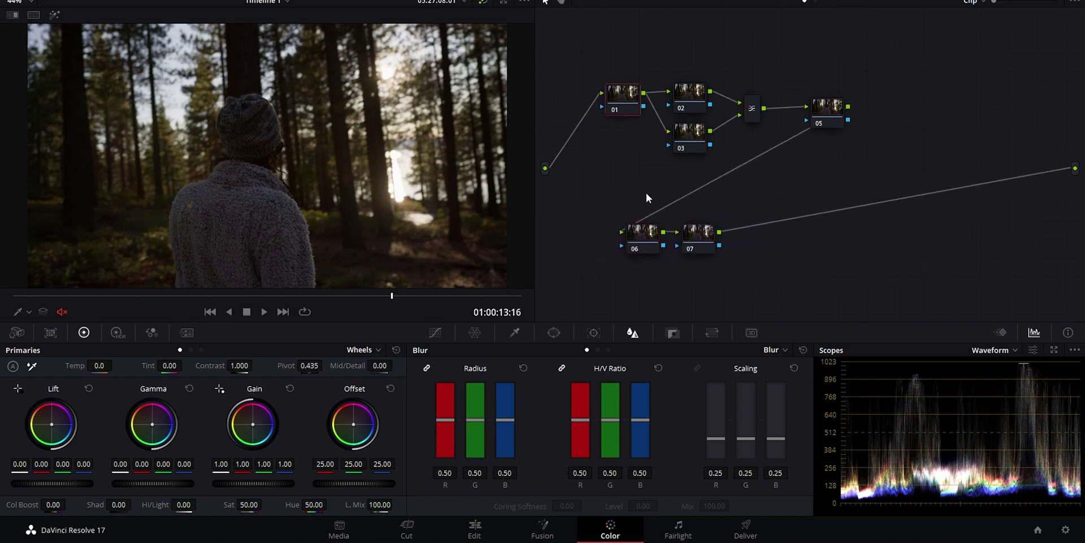
text(Primaries)
key(Return)
click(688, 109)
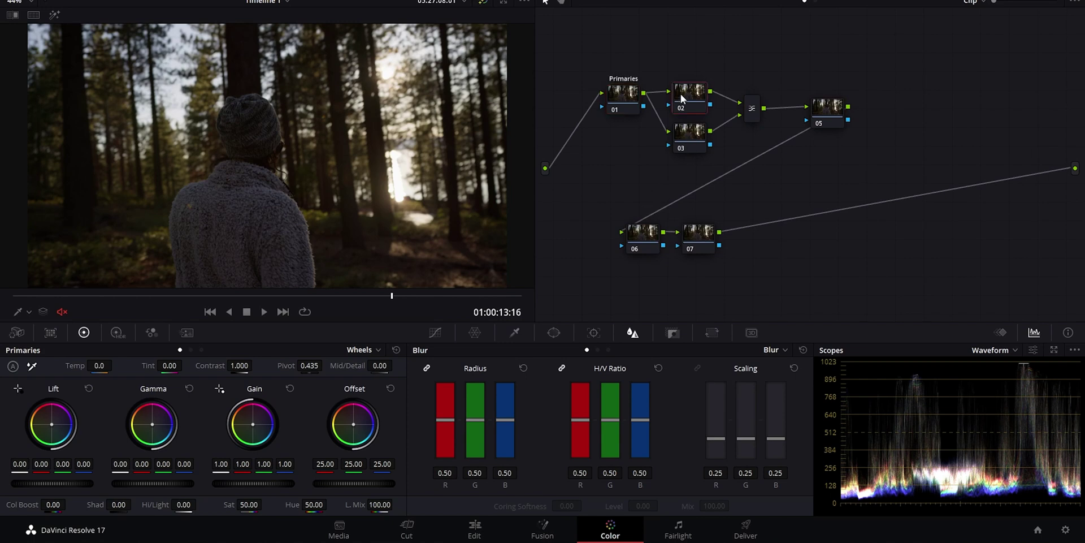
text(BP)
click(833, 105)
click(652, 234)
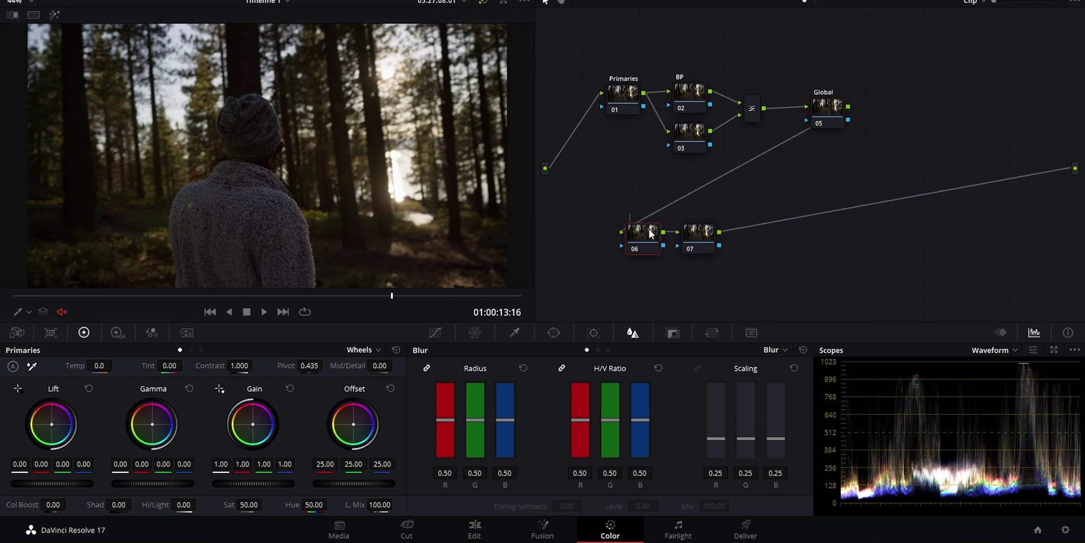
text(Glow)
key(Return)
click(700, 244)
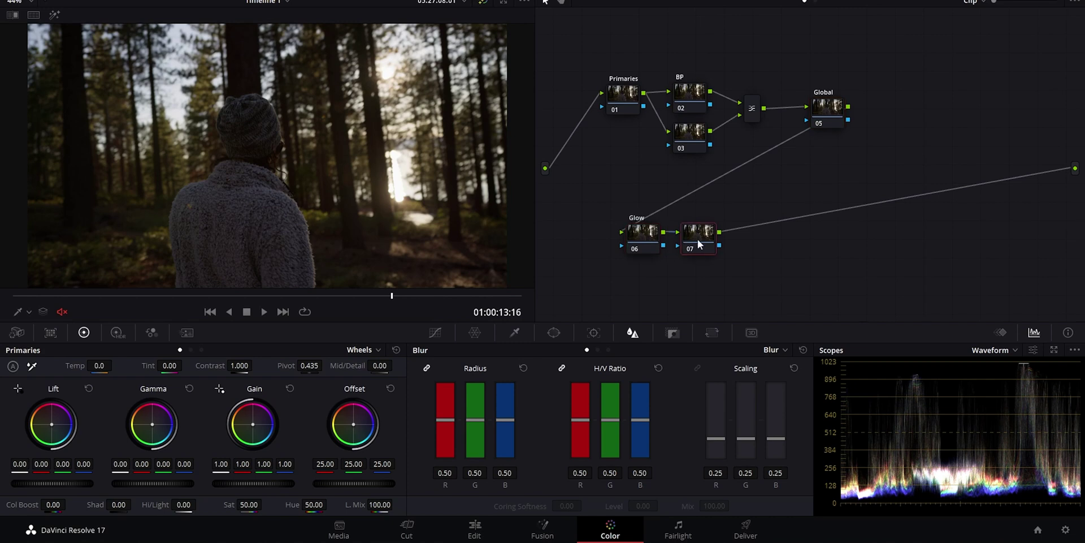
text(Vignette)
Drag node 02 BP's Sat down to 0.00, checking the Global node for comparison.
click(692, 107)
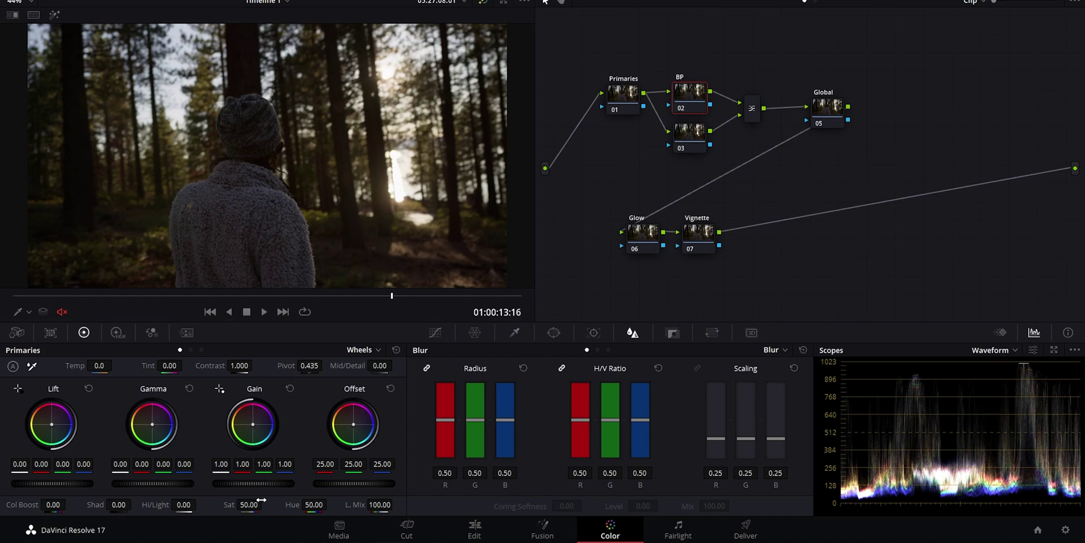
drag(262, 500, 214, 506)
click(821, 109)
click(688, 104)
Change the Parallel Mixer node's composite mode to the blend near Overlay.
right_click(752, 108)
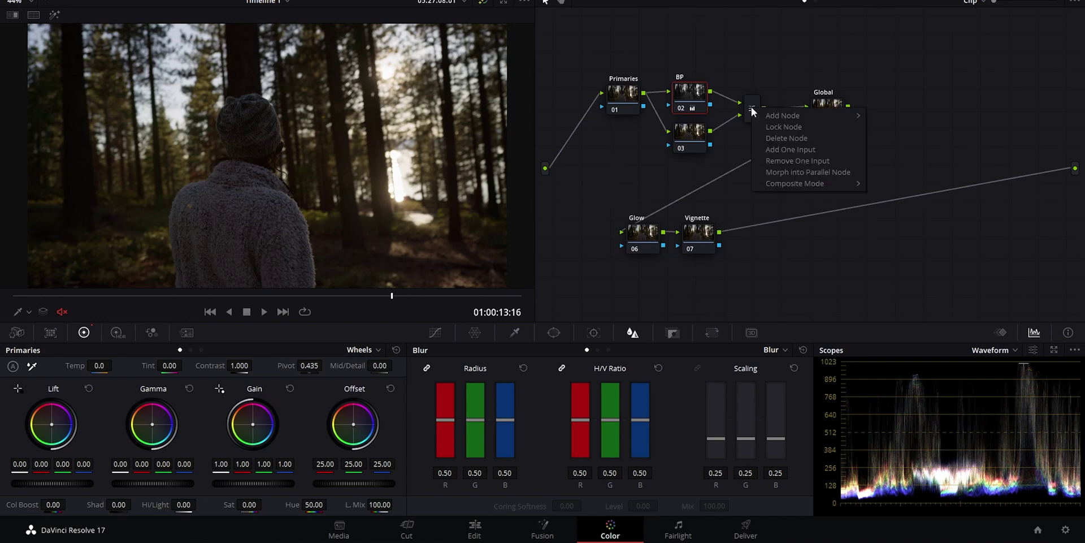
click(752, 99)
right_click(751, 103)
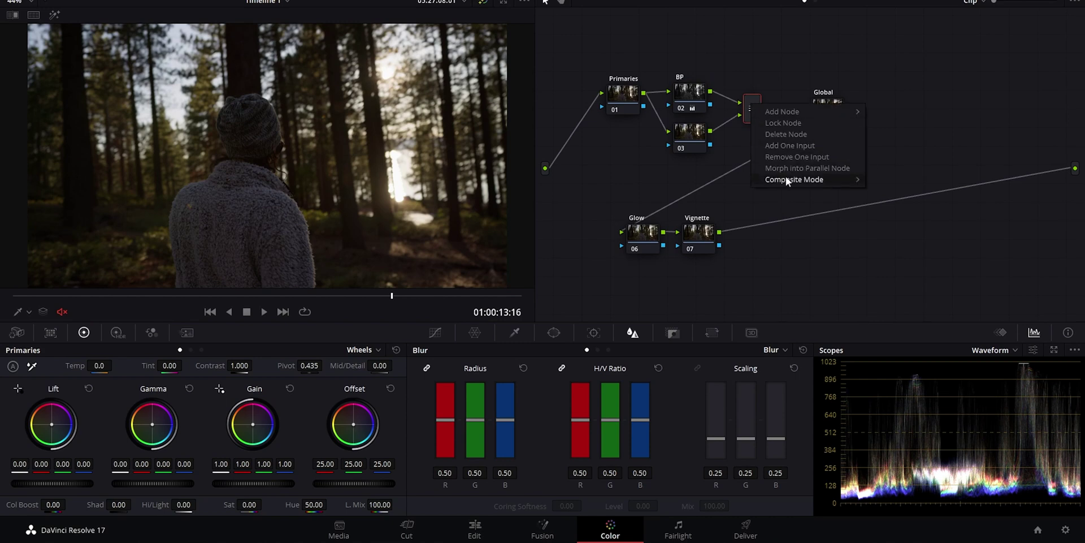
mouse_move(788, 179)
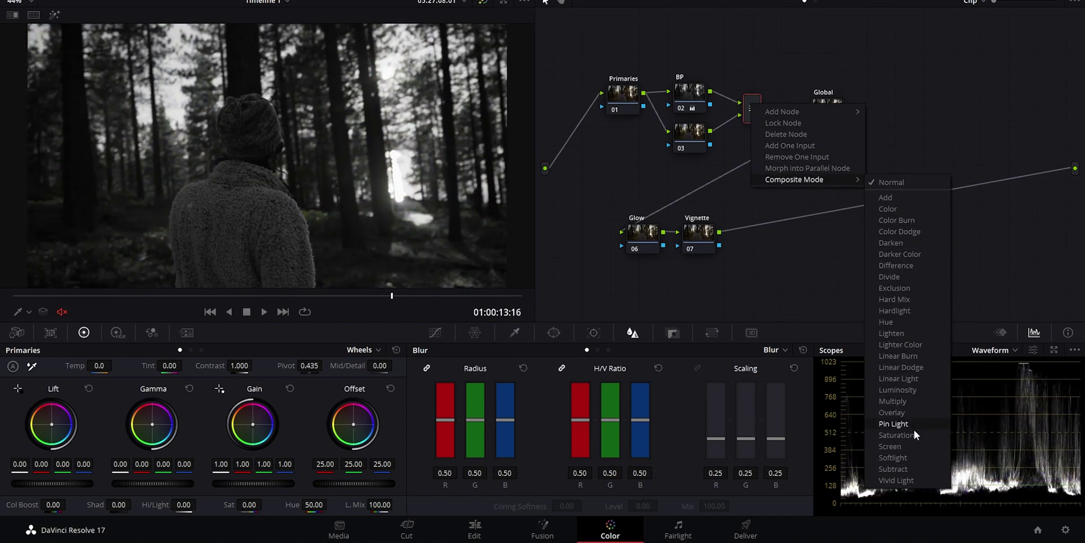
click(911, 414)
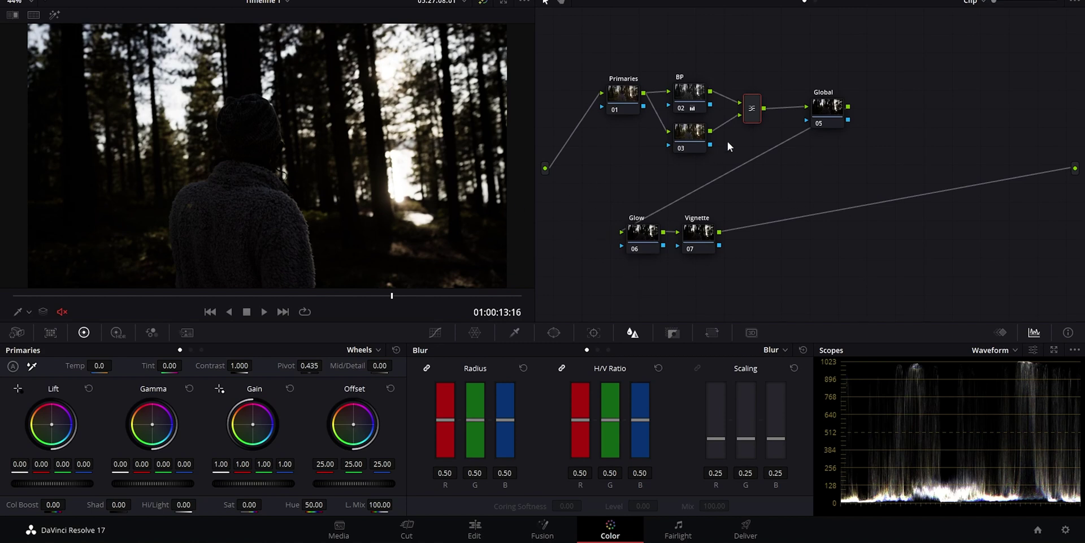
Select the Primaries node, float the scopes into a window at lower right, keep wheels mode.
click(617, 98)
click(1055, 350)
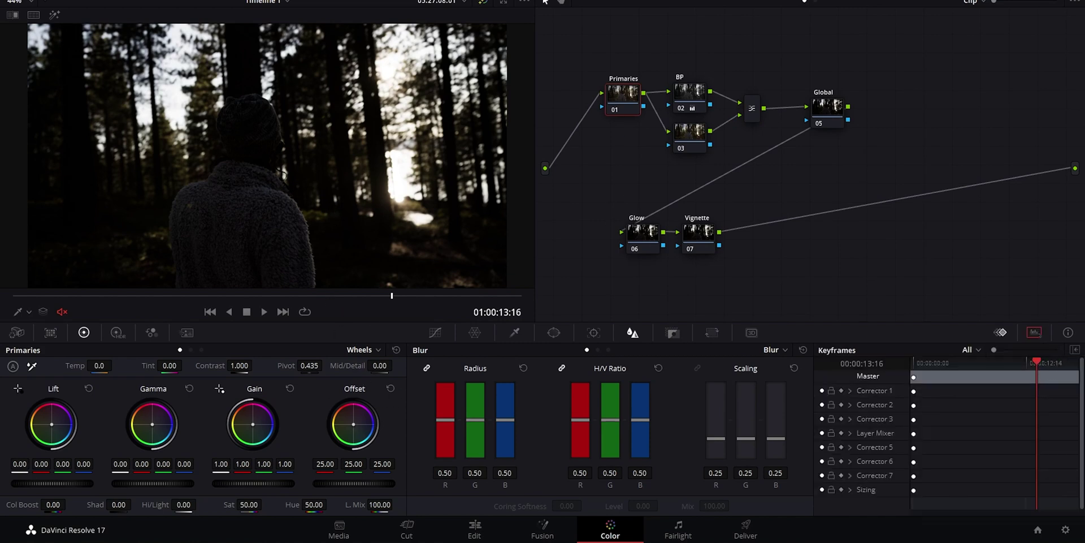
key(ctrl+shift+w)
drag(842, 284, 921, 307)
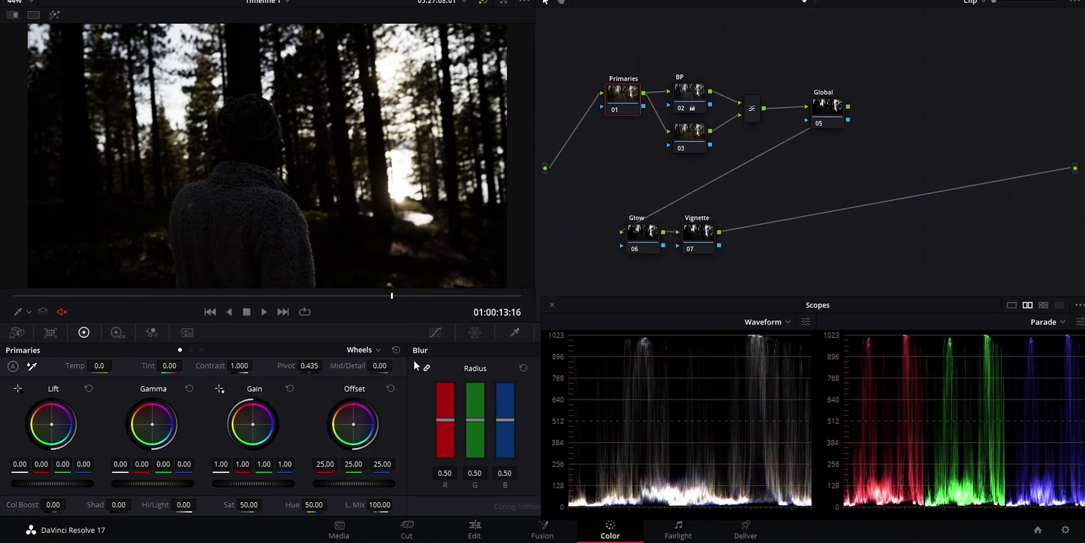
click(364, 351)
click(368, 366)
Set the Primaries wheels to lift -0.02, gamma 0.04, gain 0.96 and offset 30.15.
drag(334, 481, 379, 482)
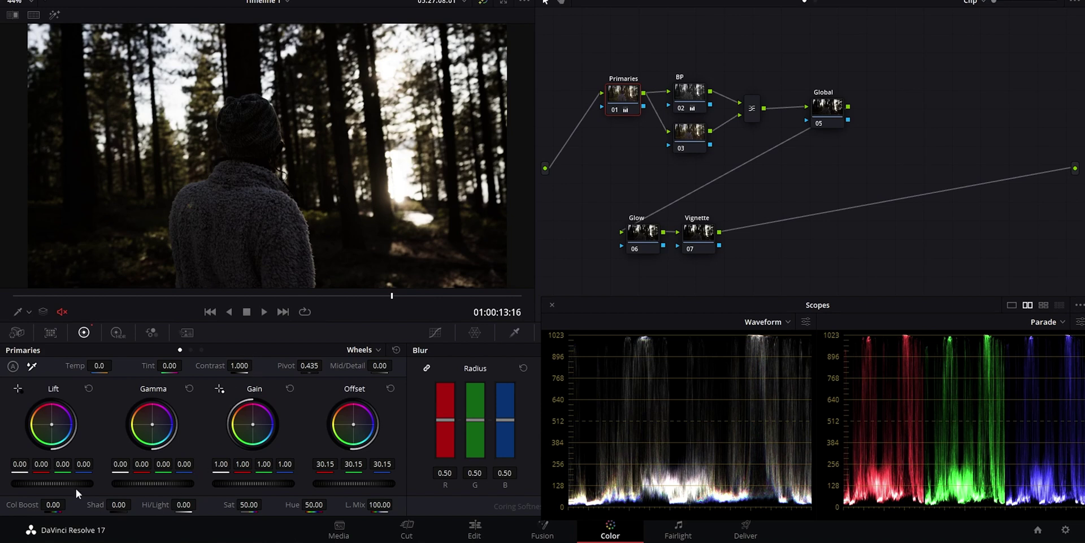
drag(52, 484, 68, 488)
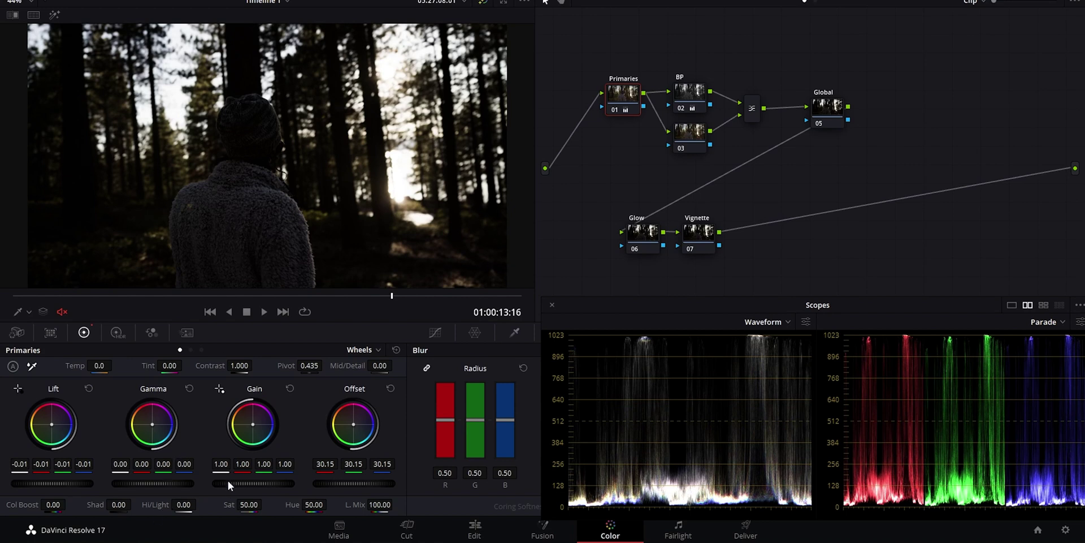
drag(228, 481, 136, 481)
drag(242, 481, 124, 492)
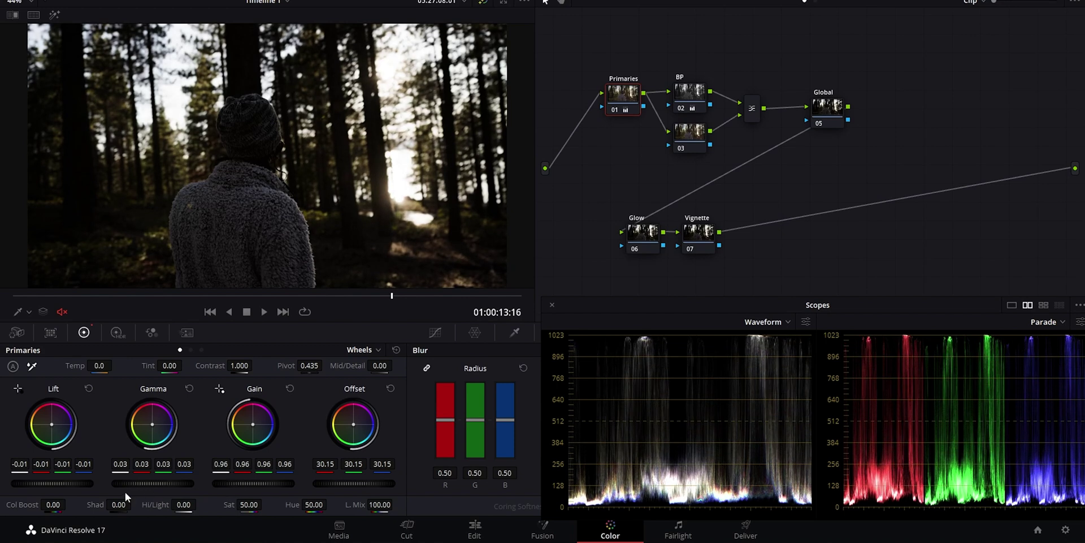
drag(52, 483, 46, 484)
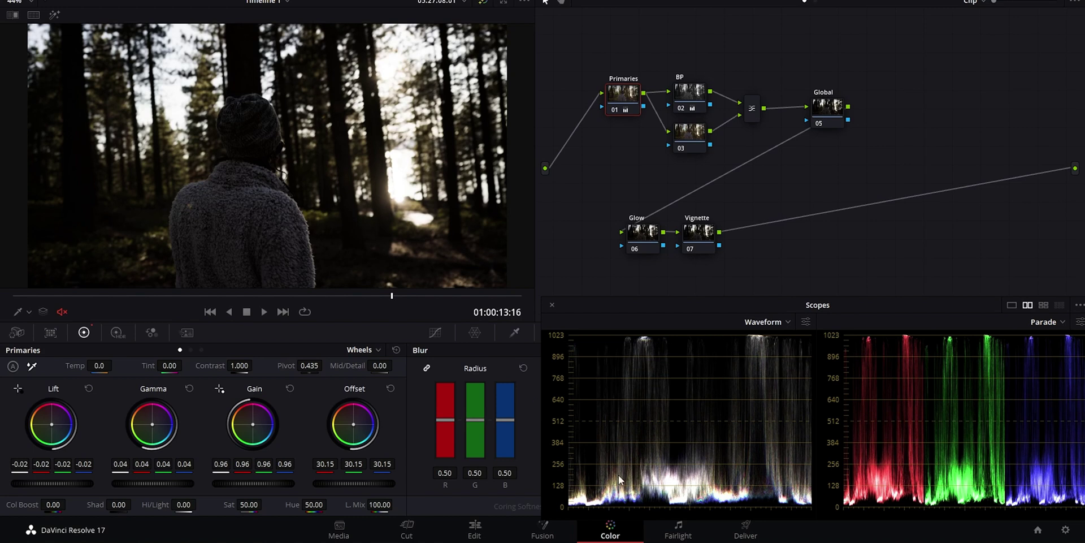
Set the white balance to Temp -77.9 and Tint 0.67.
click(32, 366)
click(173, 101)
mouse_move(78, 366)
mouse_down()
mouse_move(33, 365)
mouse_move(57, 365)
mouse_up()
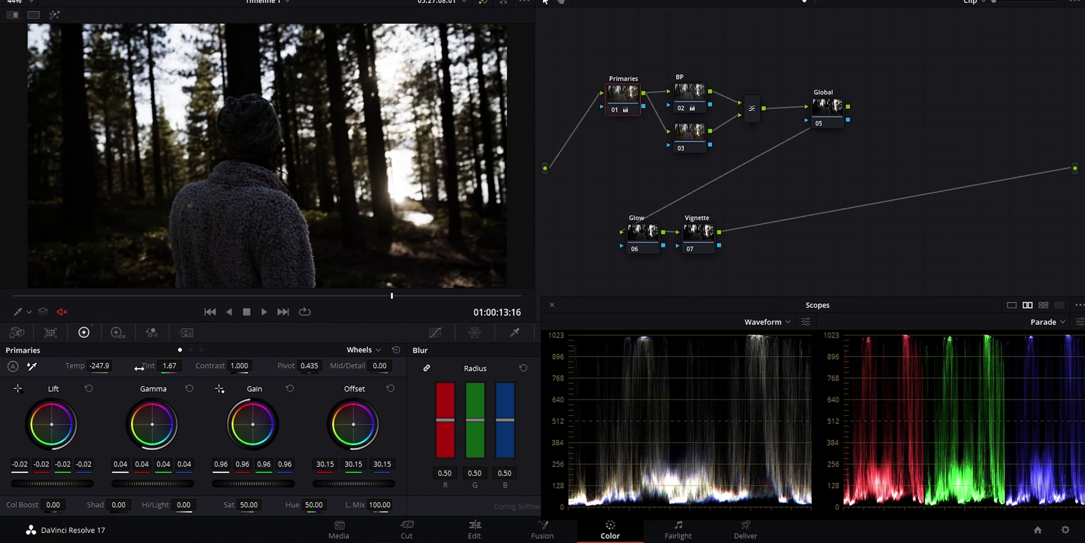
drag(95, 366, 185, 365)
mouse_move(186, 365)
mouse_down()
mouse_move(175, 365)
mouse_move(185, 365)
mouse_up()
click(822, 122)
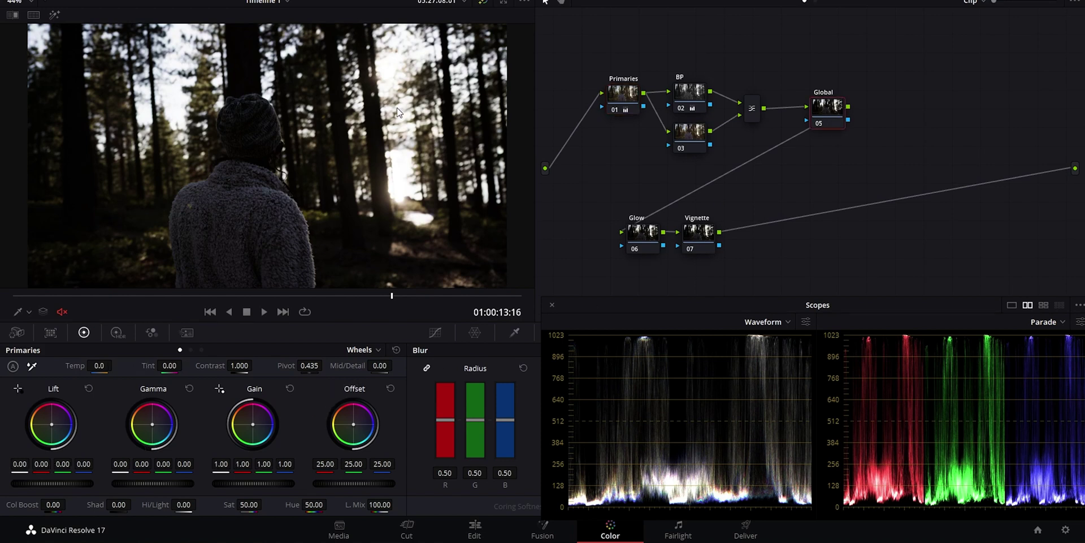
Switch the Global node to Log wheels and raise Highlights to 0.26 with High Range 0.172.
click(360, 349)
click(373, 396)
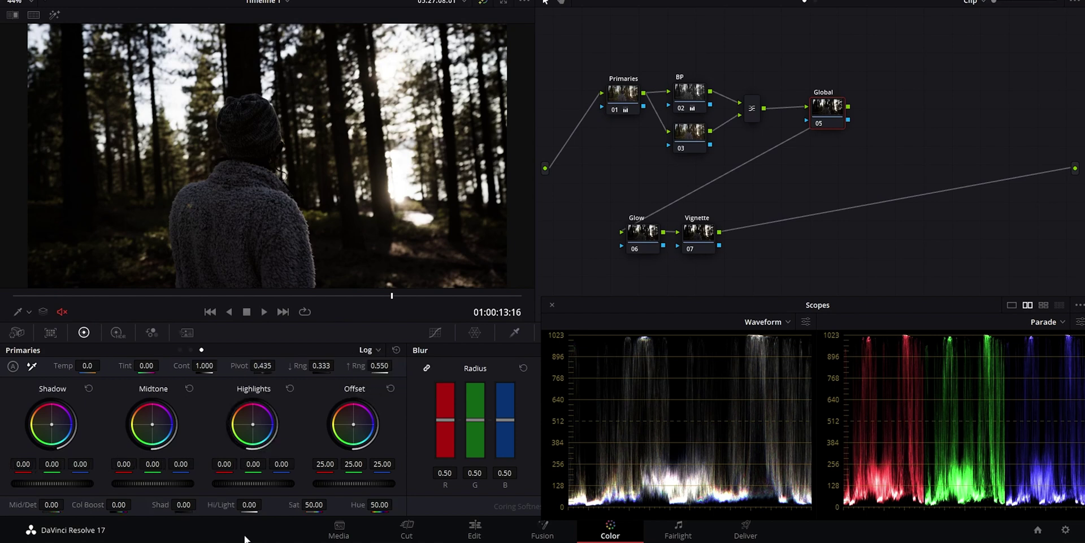
drag(249, 482, 273, 483)
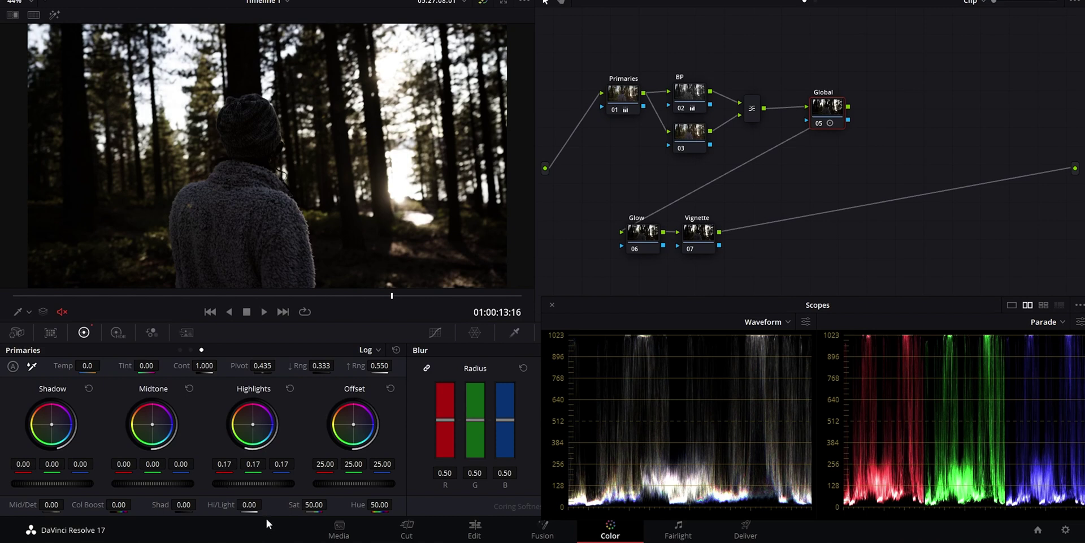
drag(263, 482, 267, 481)
mouse_move(379, 366)
mouse_down()
mouse_move(396, 365)
mouse_move(370, 365)
mouse_up()
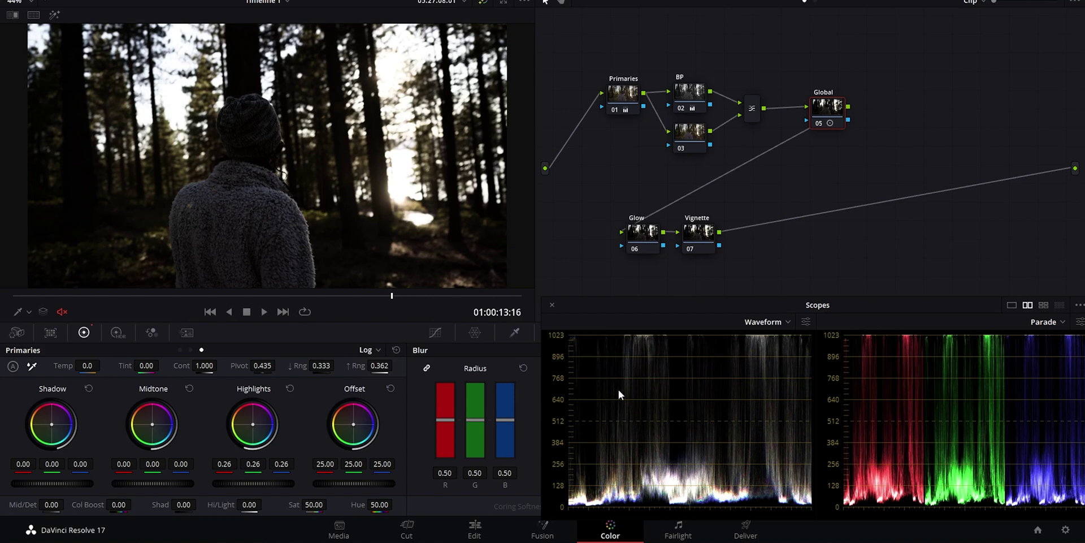
mouse_move(379, 365)
mouse_down()
mouse_move(361, 365)
mouse_move(344, 338)
mouse_move(378, 365)
mouse_up()
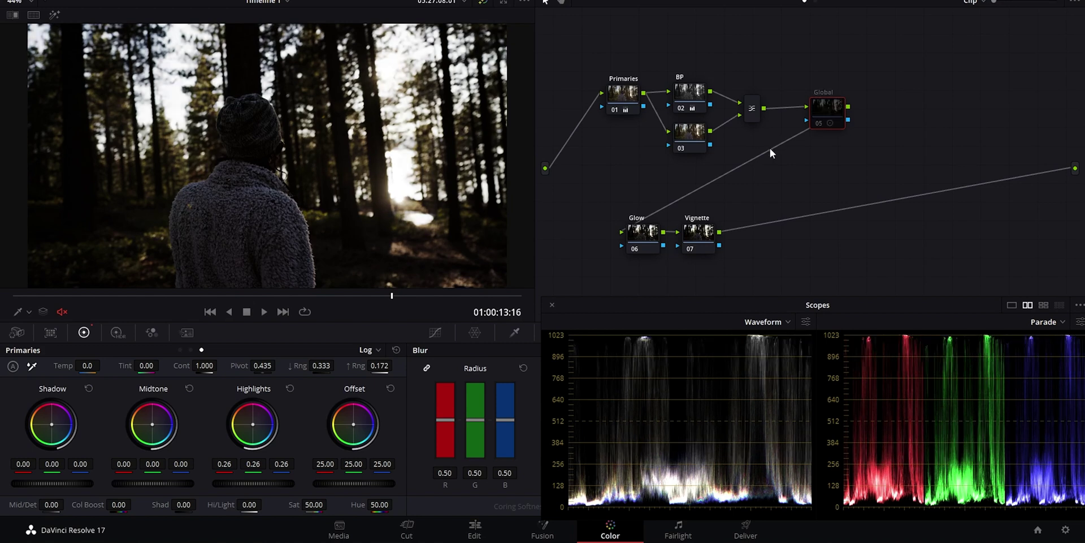
Add 12.00 Mid/Detail to the Global node, toggling it off and on to compare.
key(ctrl+d)
key(ctrl+d)
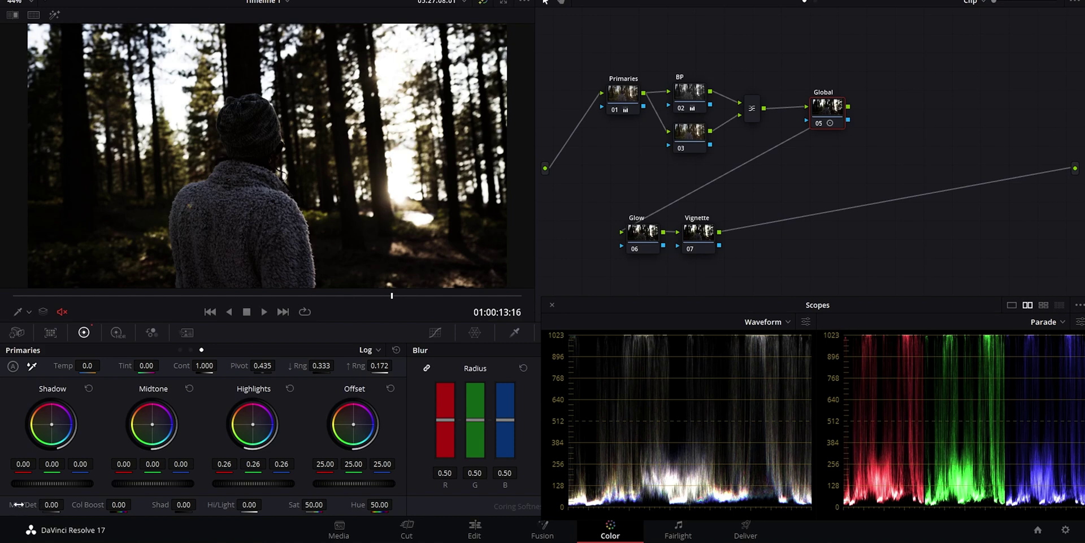
drag(19, 504, 67, 503)
key(ctrl+d)
key(ctrl+d)
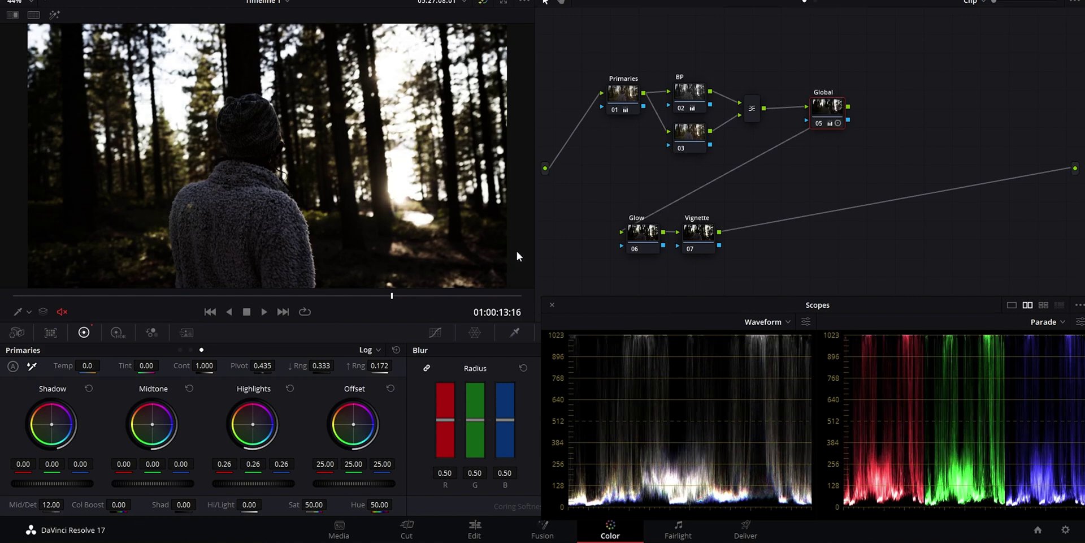
key(ctrl+d)
Return the Primaries node to standard wheels and nudge its Lift balance, toggling to compare.
click(635, 90)
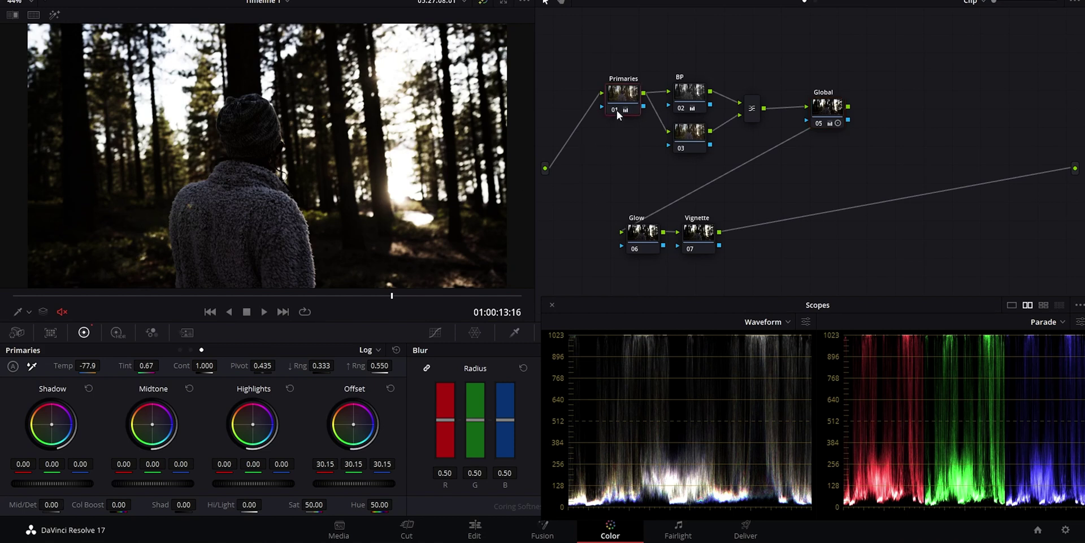
drag(616, 111, 617, 127)
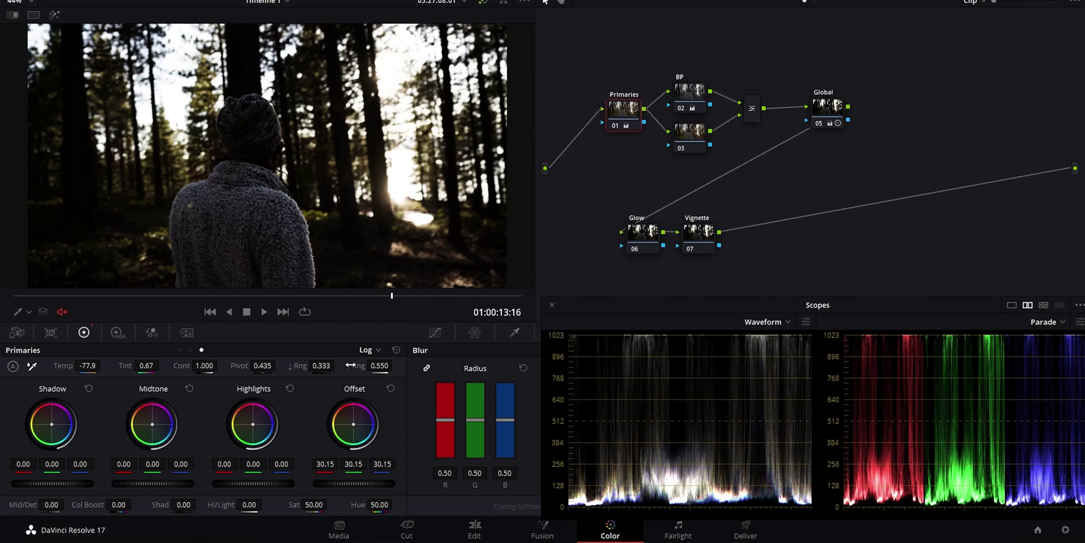
click(370, 350)
click(374, 369)
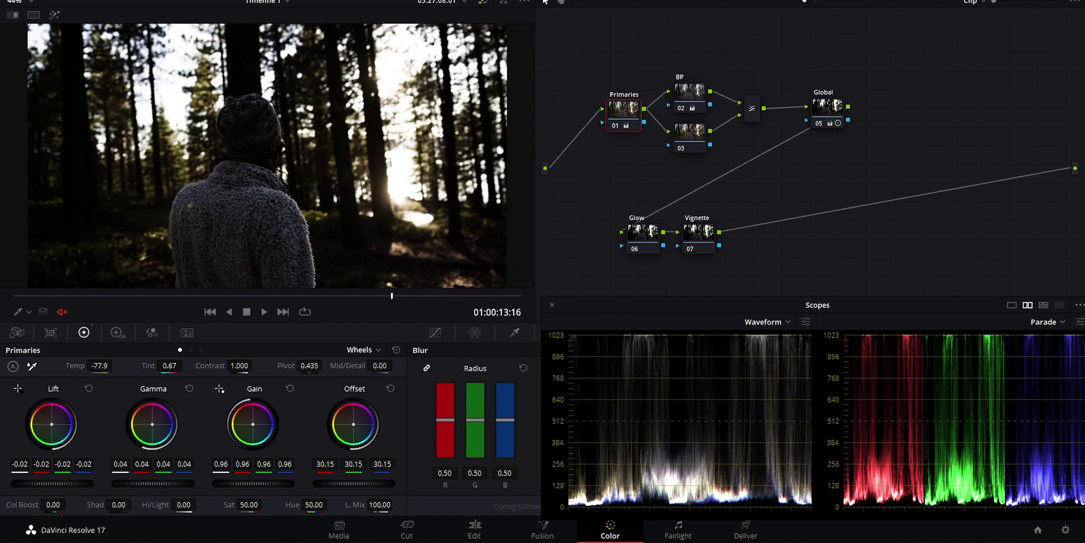
drag(51, 424, 52, 424)
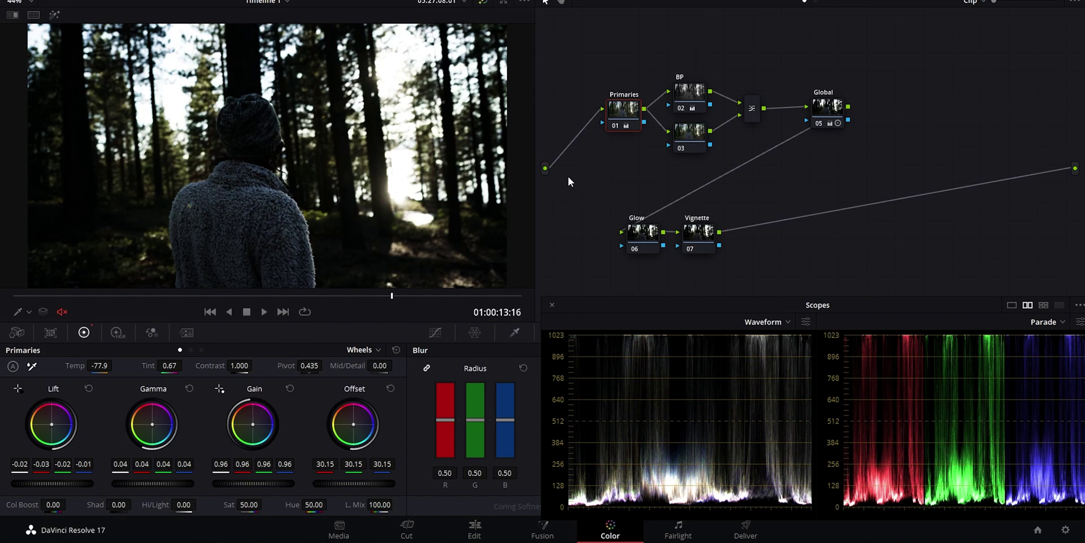
key(ctrl+d)
key(ctrl+d)
key(ctrl+d)
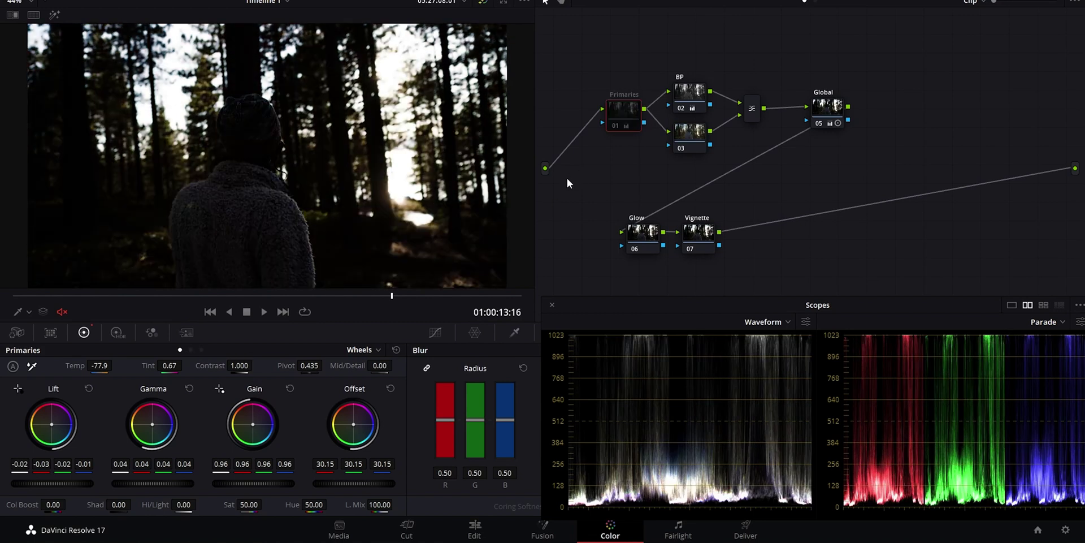
key(ctrl+d)
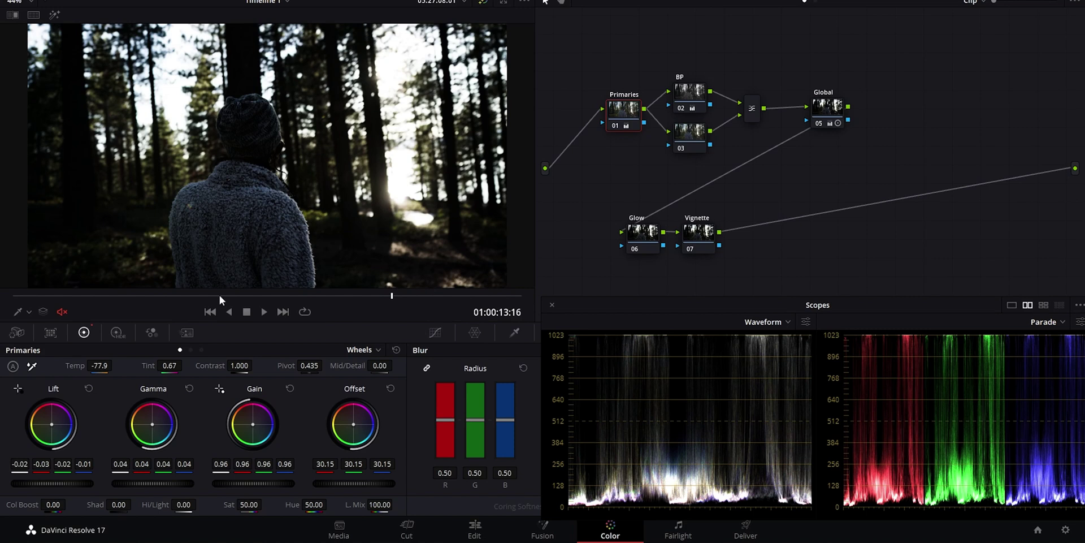
Lower the Primaries saturation to 40.60 and toggle the node to compare.
drag(240, 508, 265, 503)
drag(265, 504, 265, 504)
click(615, 121)
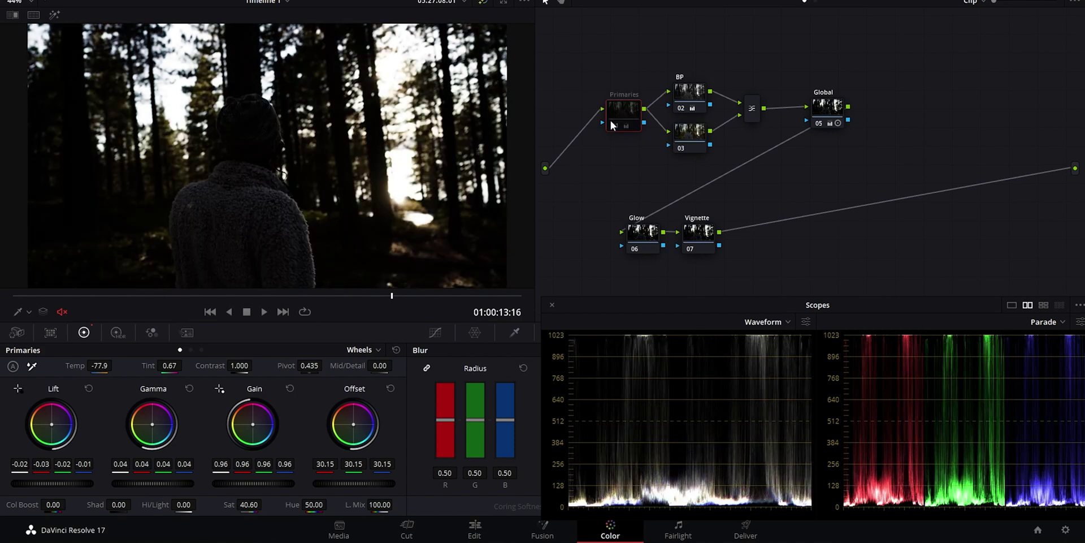
click(611, 121)
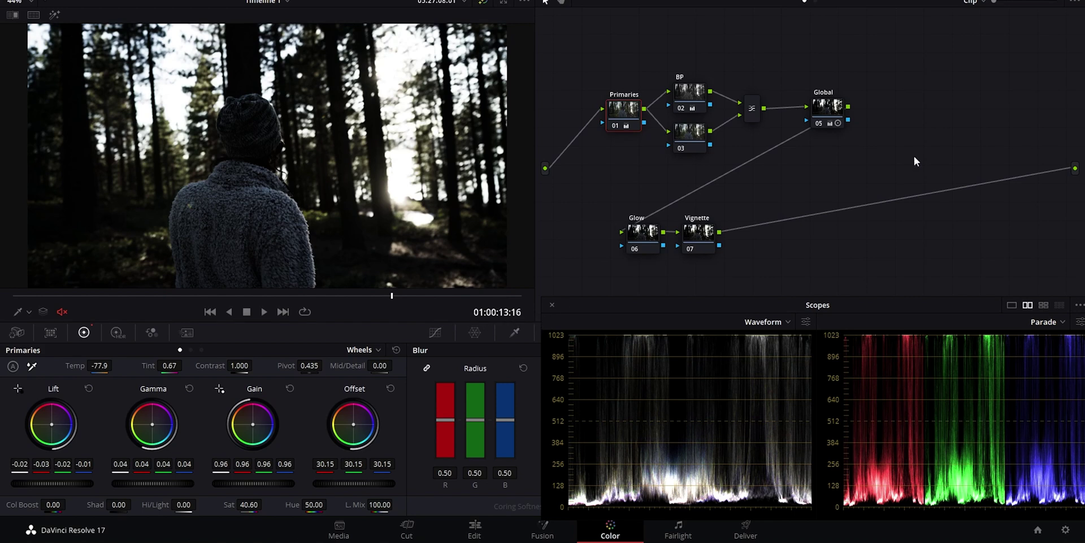
click(836, 117)
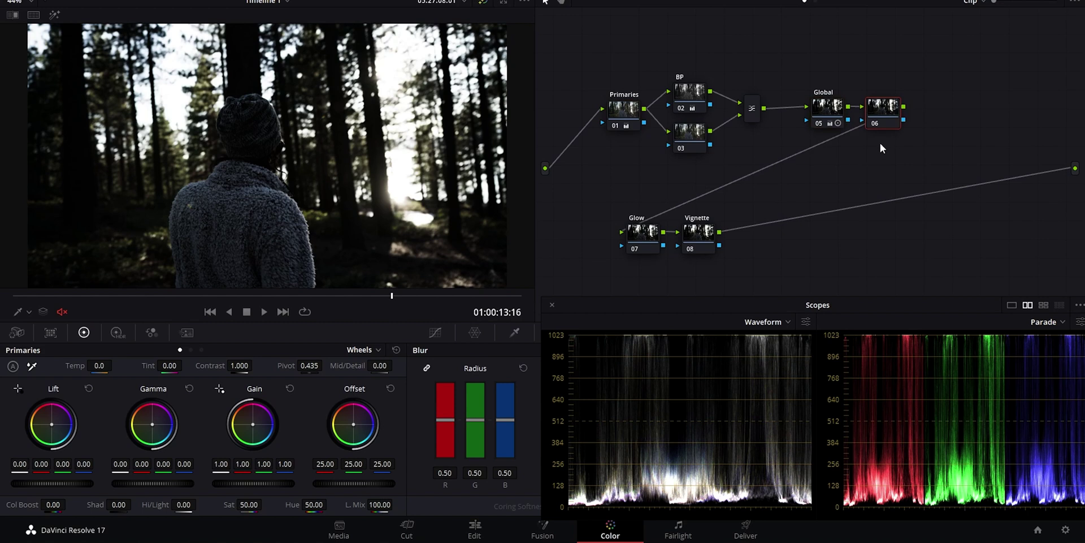
Add a sharpening node after Global with Blur Radius 0.47, placed before the Glow node.
key(alt+s)
drag(720, 206, 568, 231)
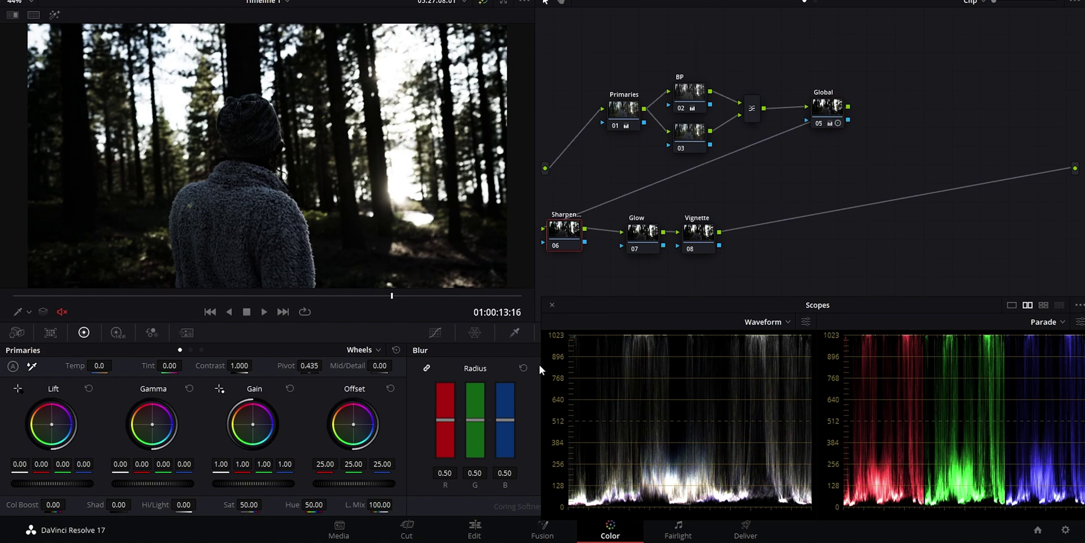
click(553, 305)
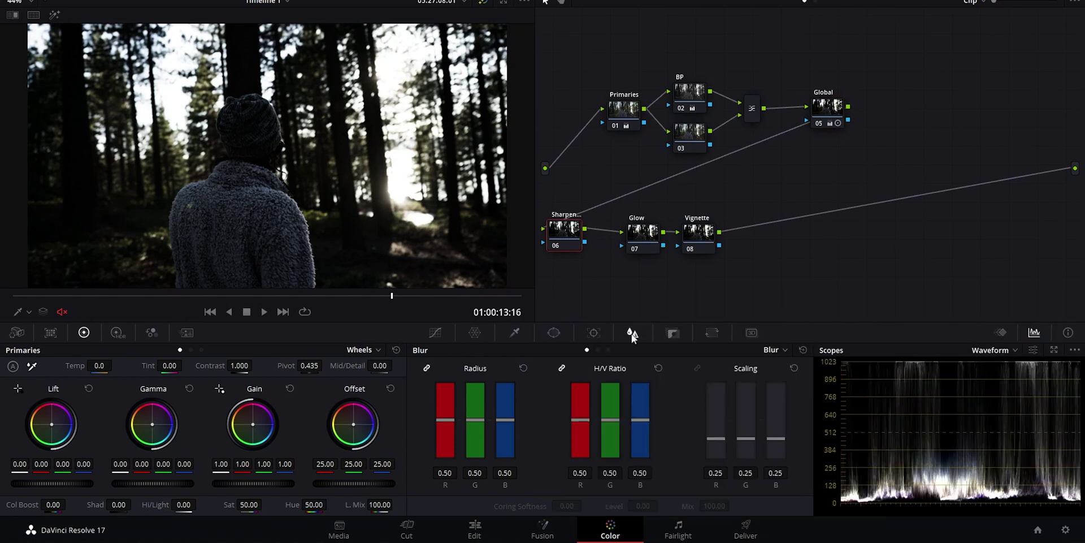
drag(472, 430, 480, 416)
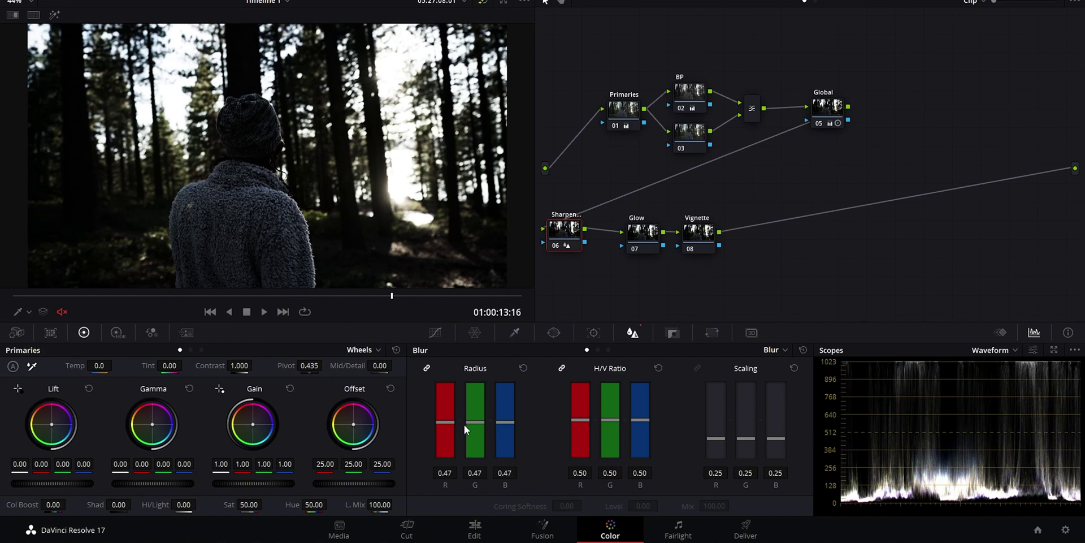
drag(463, 425, 476, 428)
drag(568, 249, 589, 254)
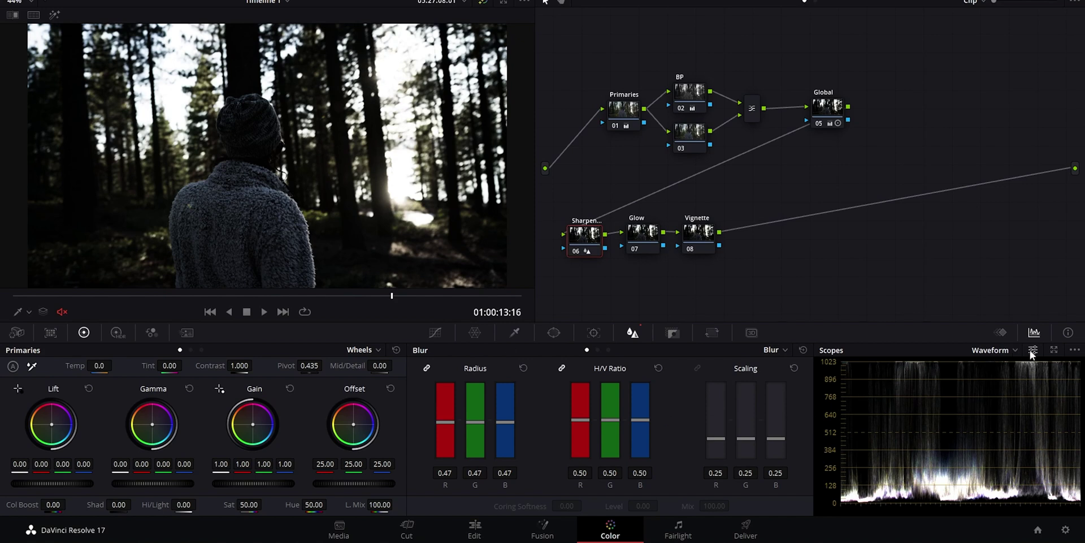
click(1052, 350)
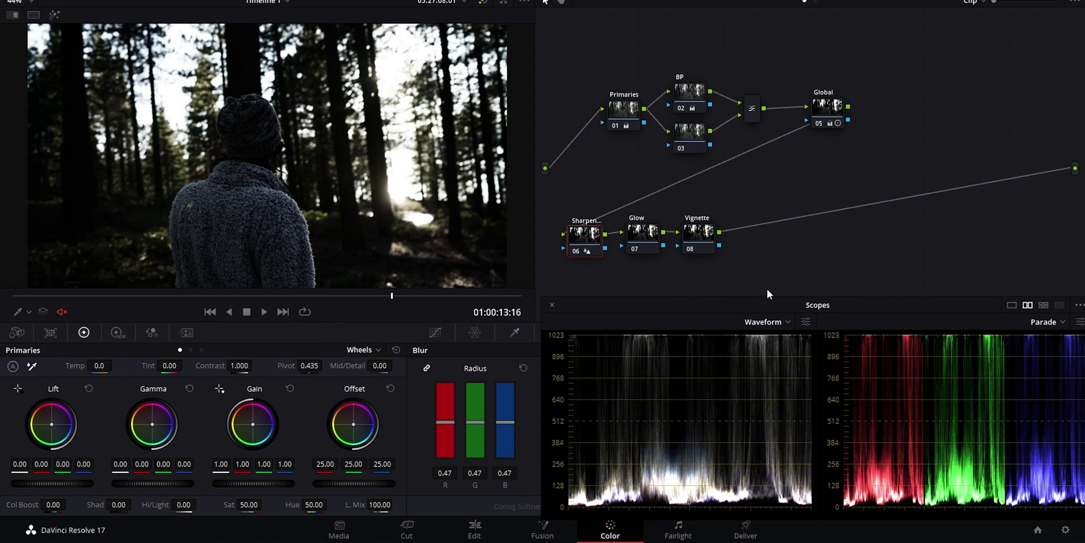
click(624, 107)
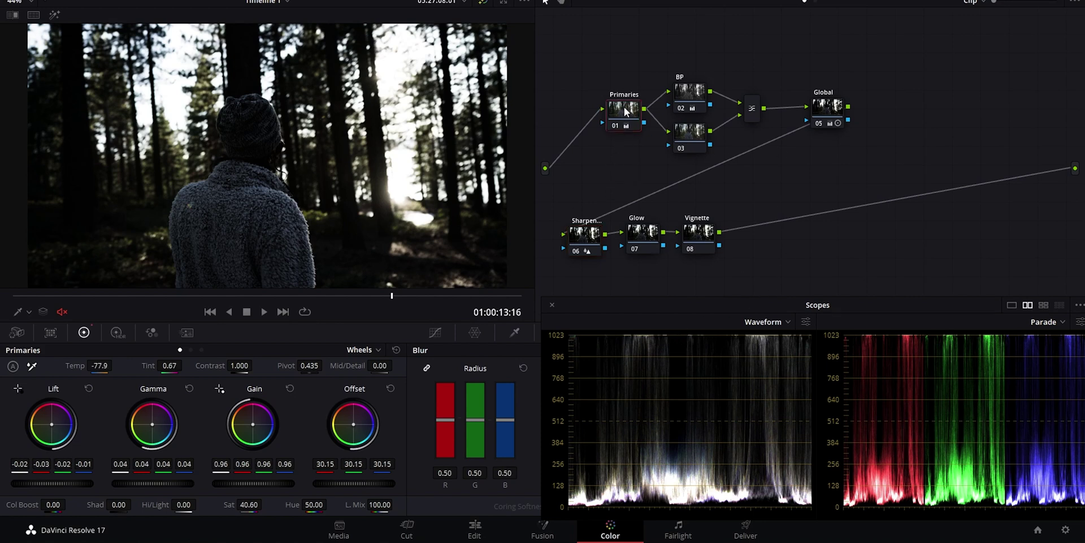
Add a new serial node before the Primaries node.
right_click(625, 107)
mouse_move(685, 164)
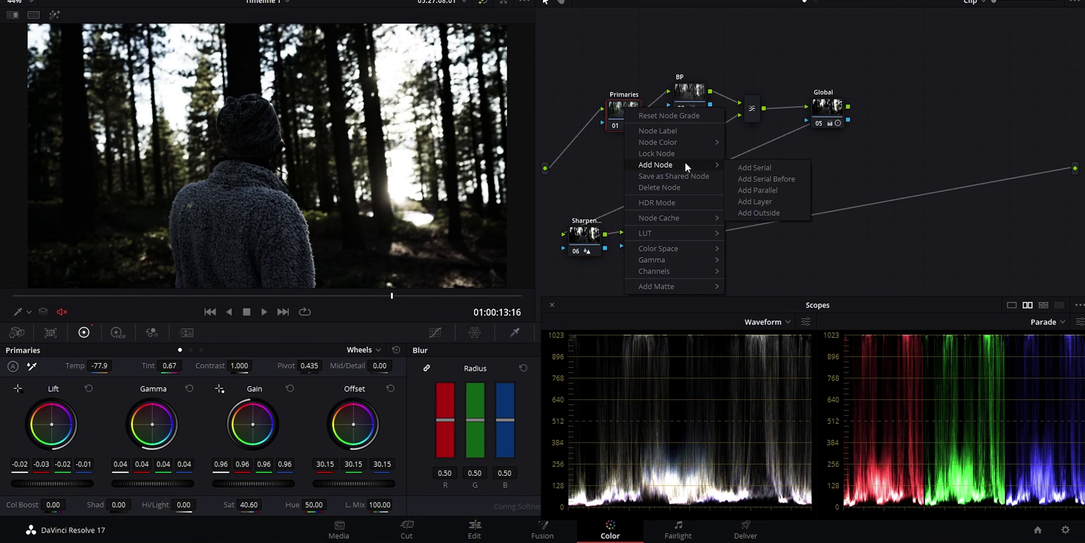
click(778, 179)
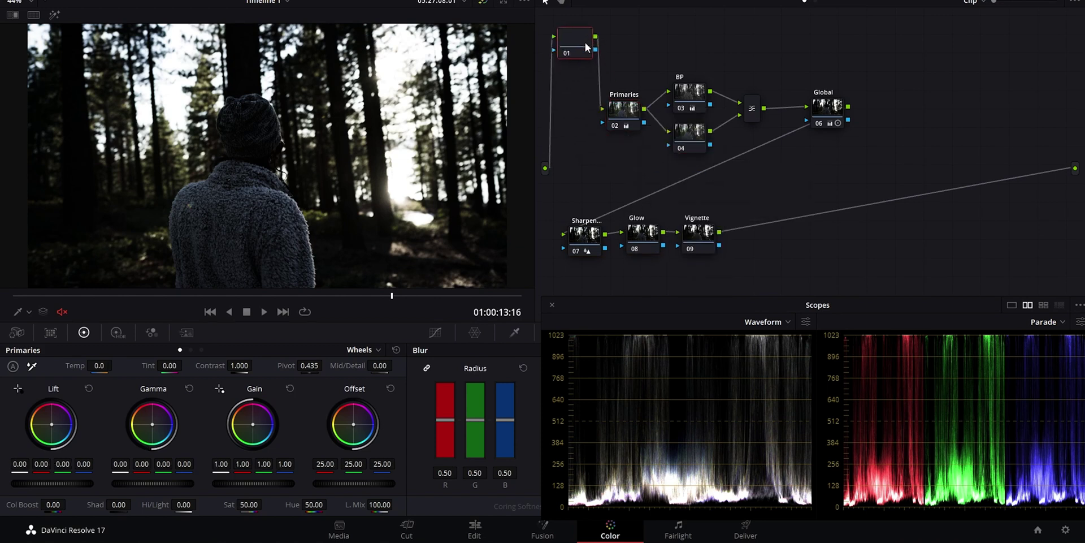
drag(579, 39, 590, 50)
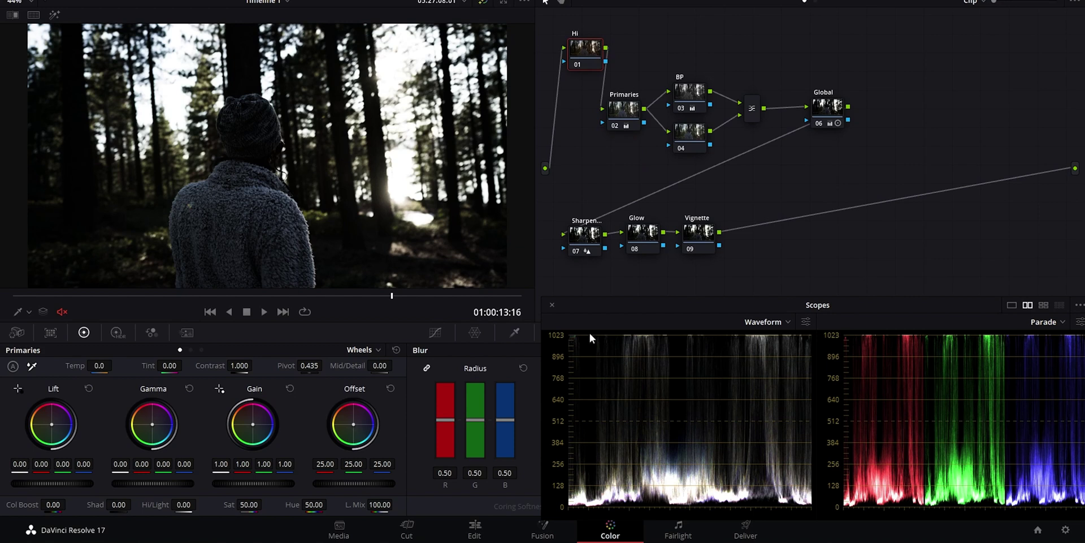
click(551, 306)
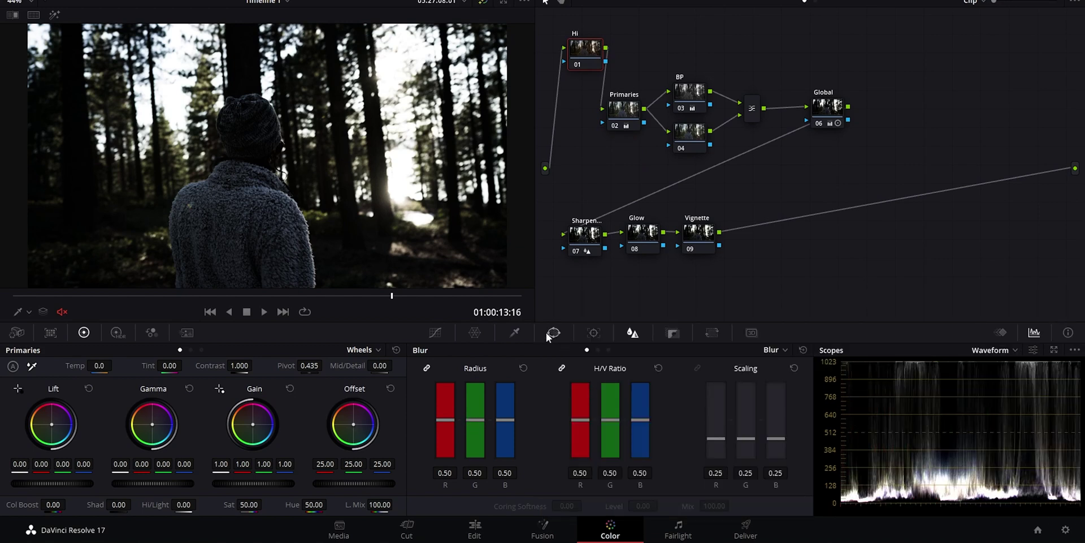
Qualify the highlights with Luminance Low 65.0, L.Soft 16.7 and Denoise 9.1, checking the matte.
click(515, 332)
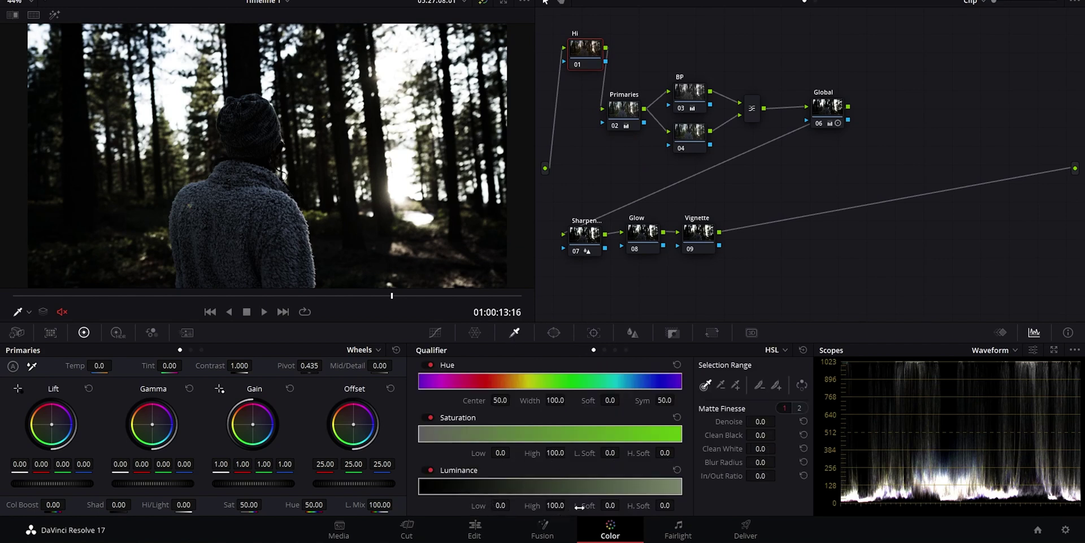
drag(583, 506, 611, 505)
key(shift+h)
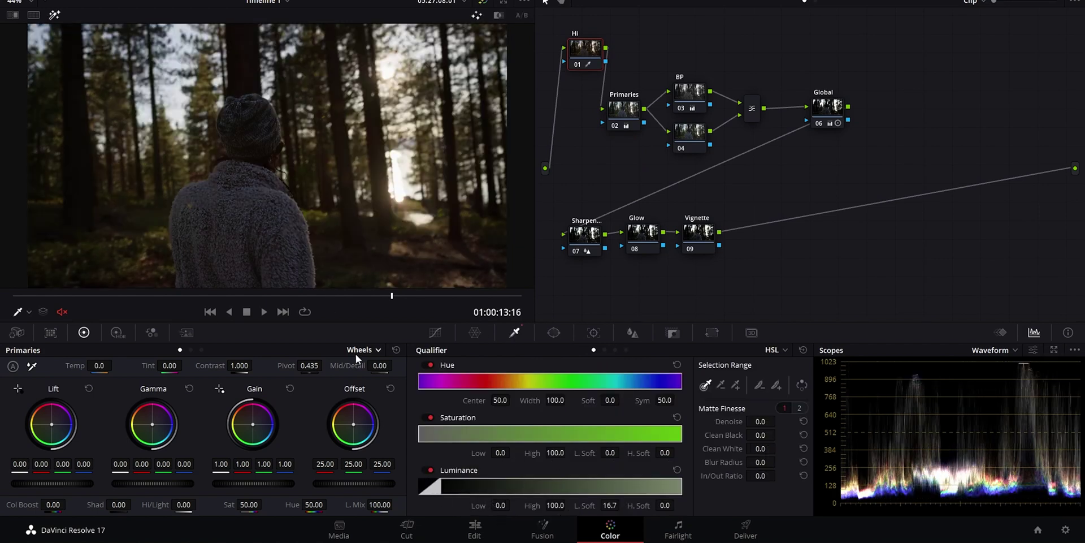
drag(500, 505, 514, 505)
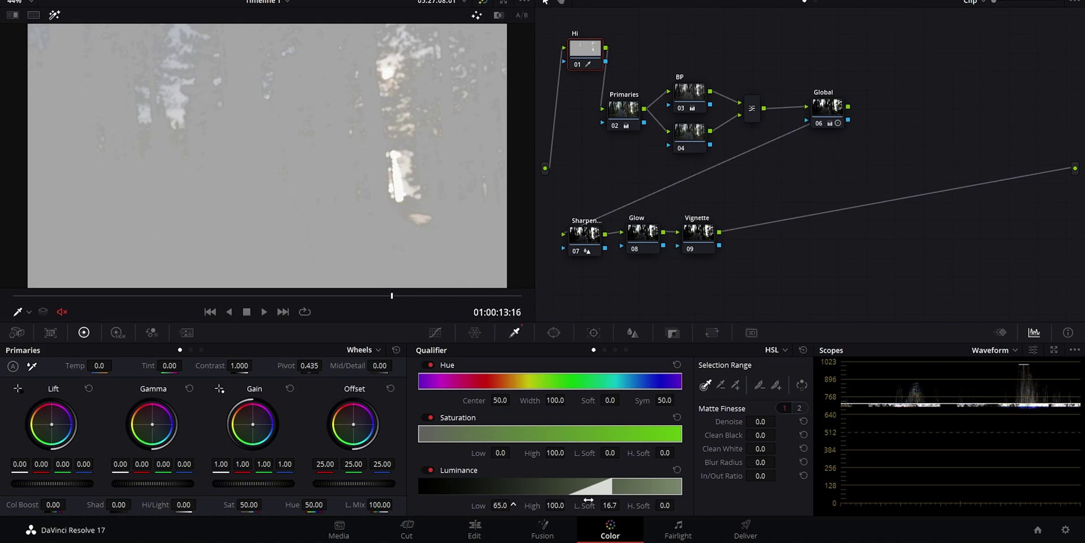
drag(760, 421, 760, 421)
key(shift+h)
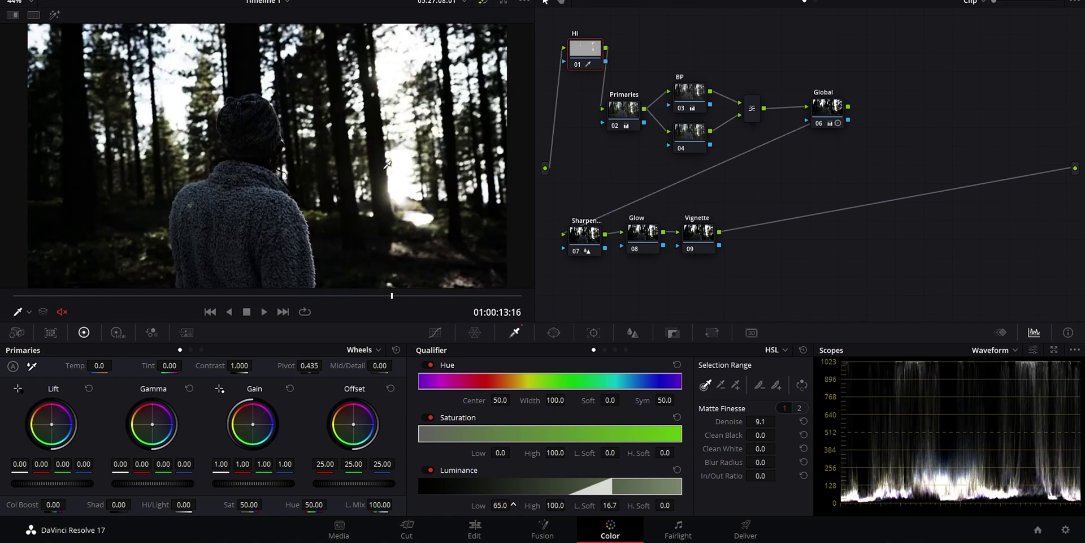
key(shift+h)
key(shift+h)
Pull the Hi node's curve white point down to compress the brightest highlights.
click(435, 332)
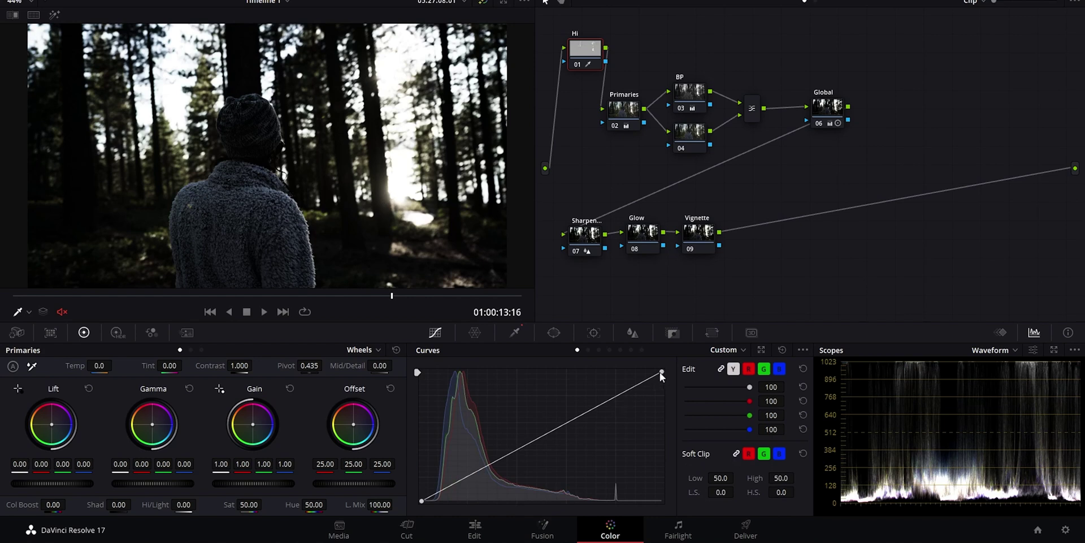
drag(660, 372, 682, 408)
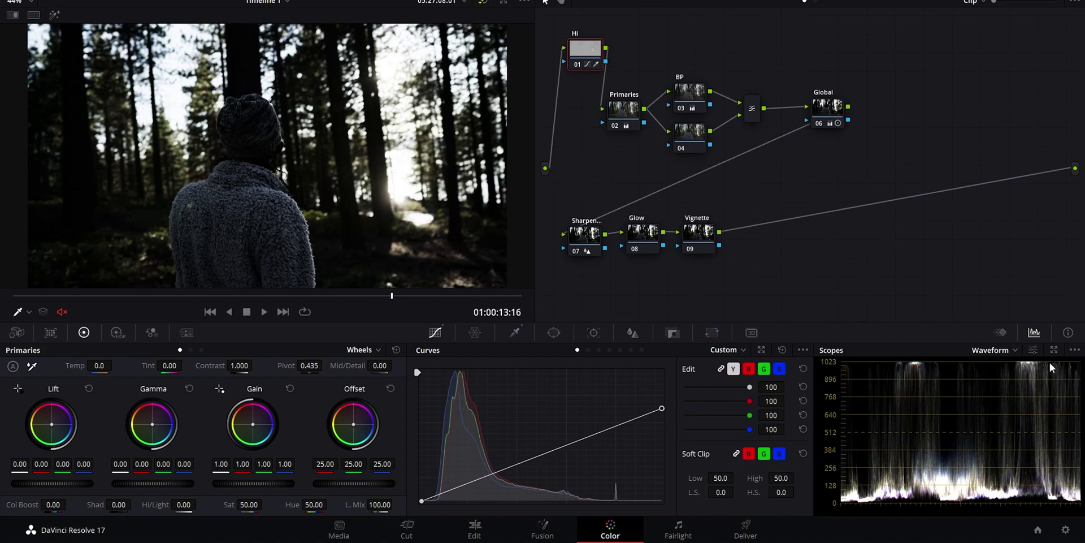
drag(665, 408, 664, 424)
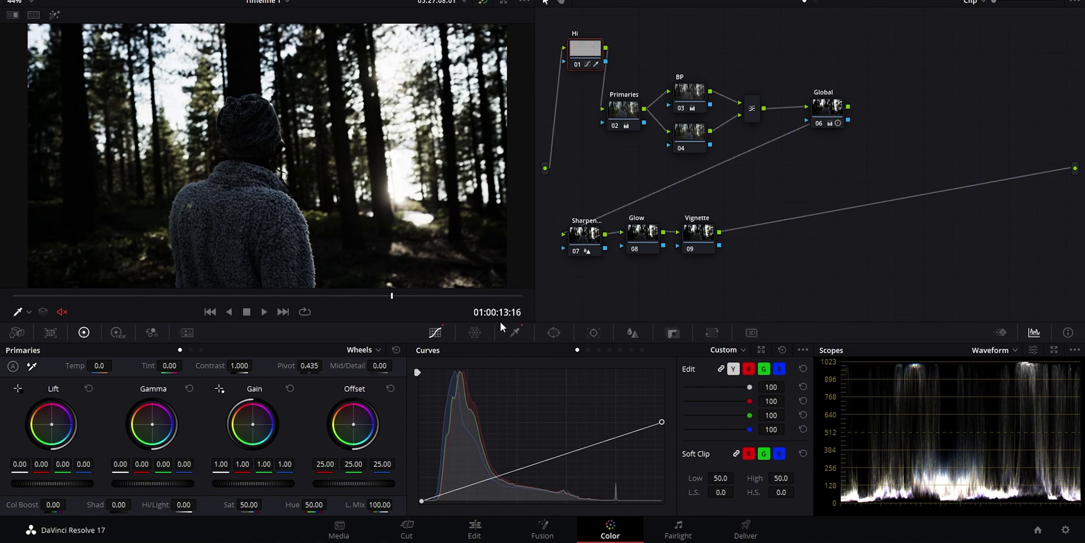
Apply the Resolve FX Glow effect to the Glow node.
click(628, 240)
click(1063, 1)
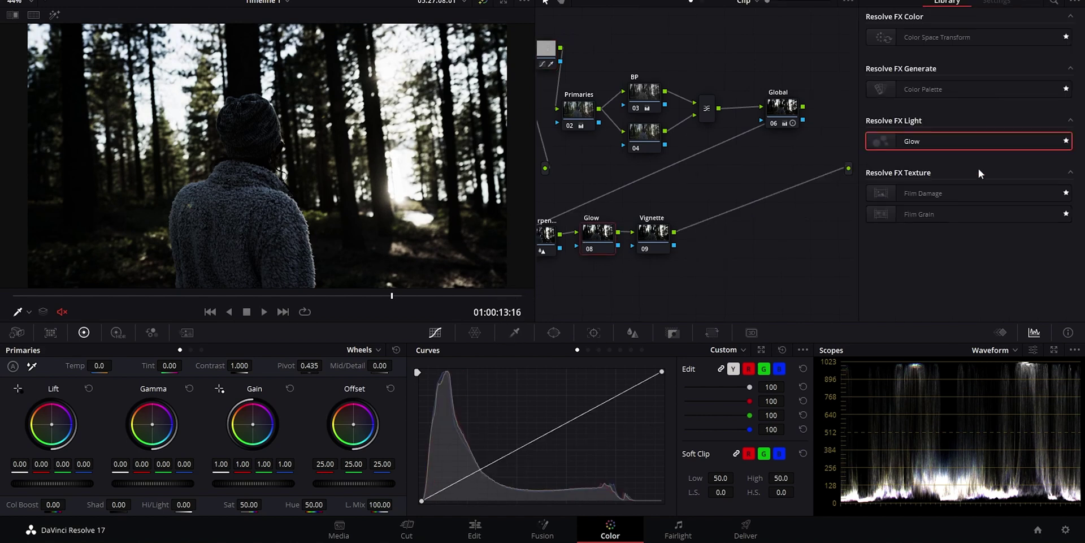
drag(910, 149, 597, 232)
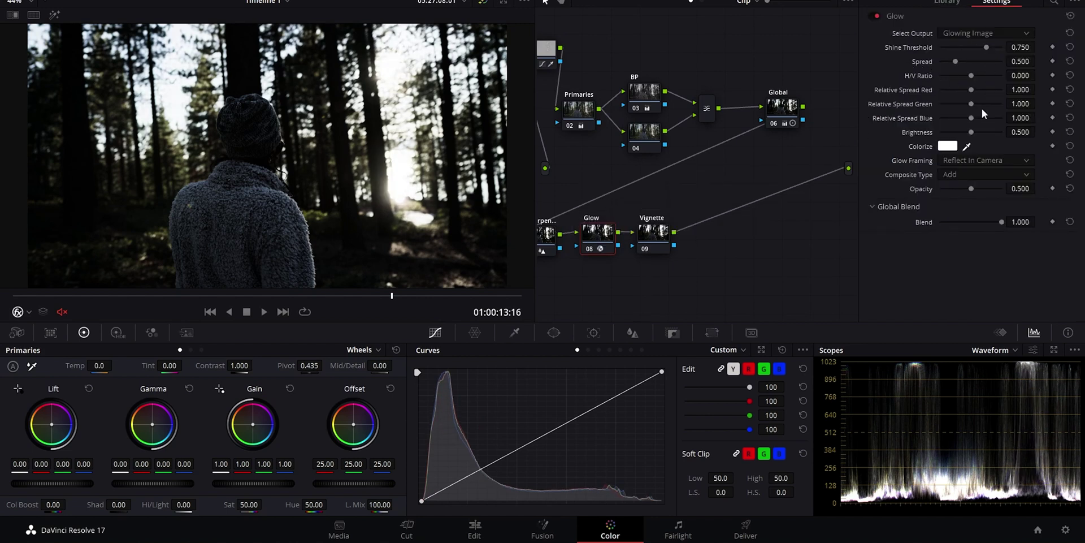
Set the Glow to Softlight with Shine Threshold and Spread 0 and Global Blend 0.495.
click(980, 174)
click(978, 290)
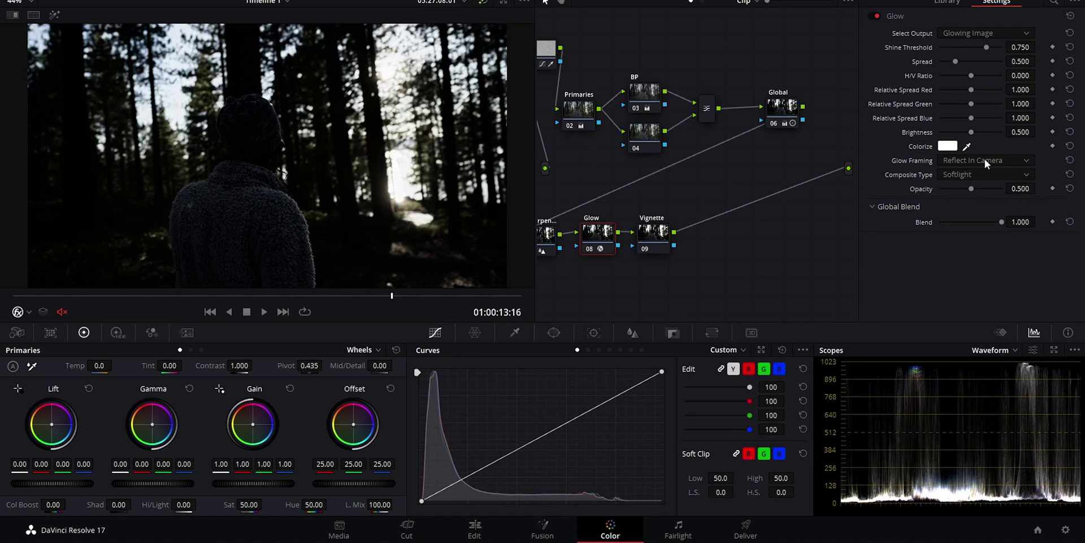
drag(987, 47, 979, 46)
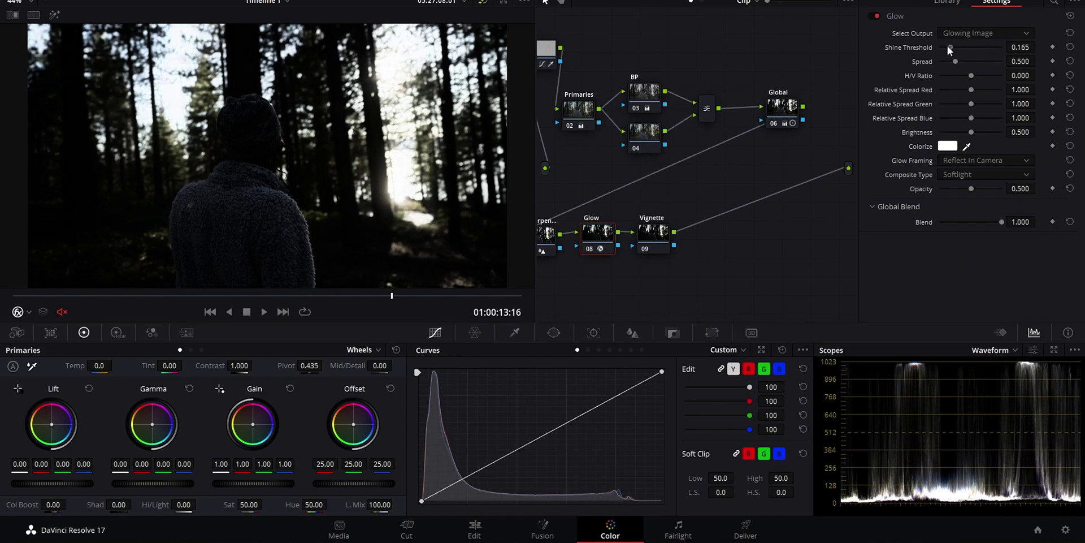
drag(948, 47, 940, 61)
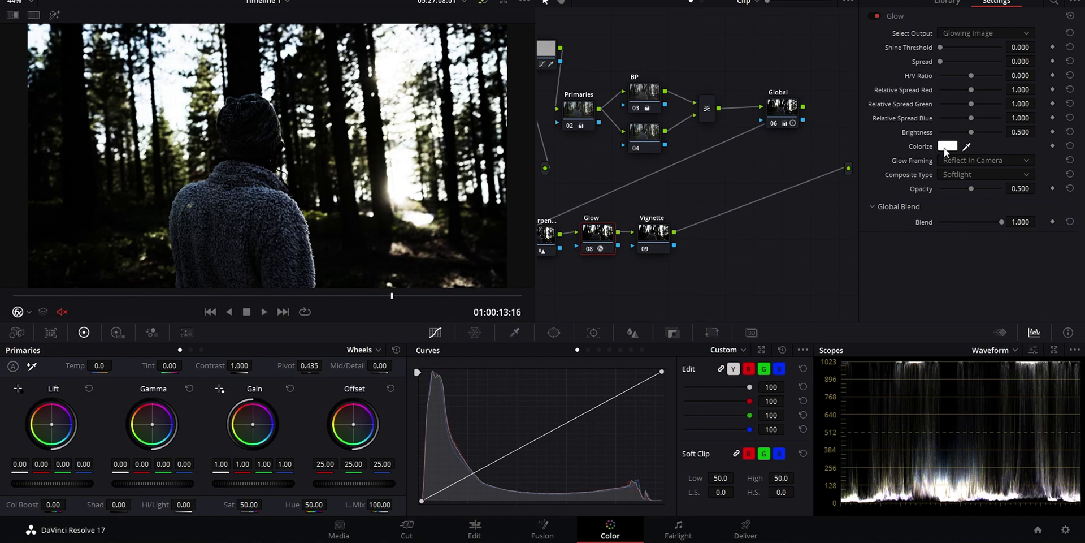
click(875, 206)
click(873, 207)
drag(993, 221, 971, 225)
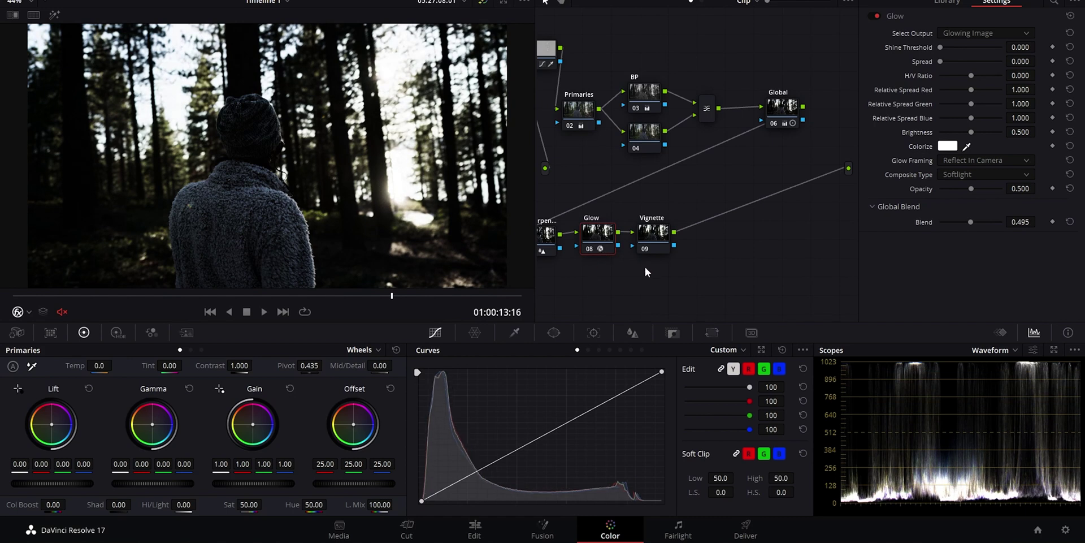
click(655, 237)
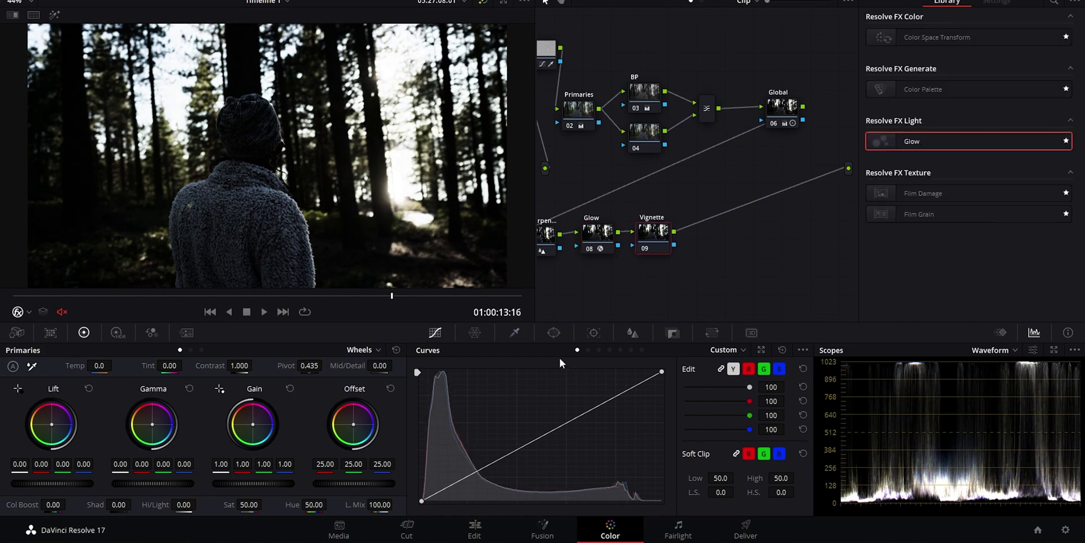
Add a circle window to the Vignette node, soften it to 10.95, and stretch and tilt it around the figure.
click(554, 333)
click(433, 424)
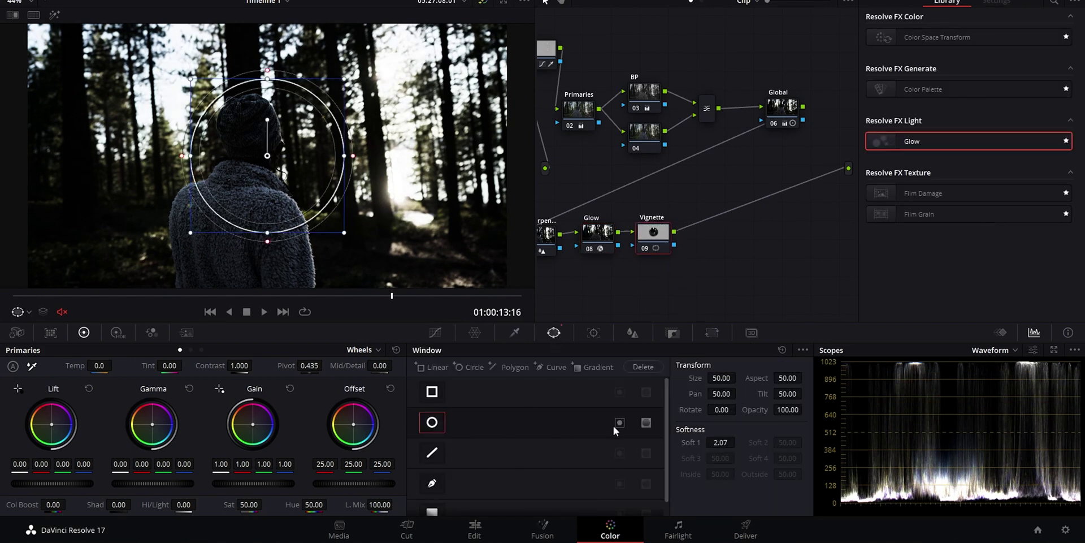
drag(719, 442, 752, 442)
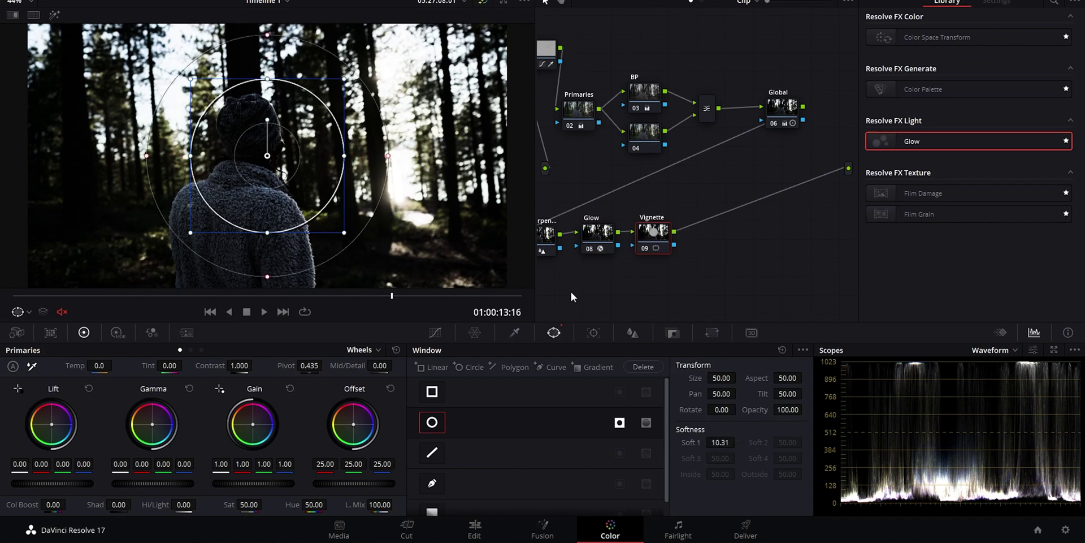
drag(267, 78, 264, 62)
mouse_move(280, 139)
mouse_down()
mouse_move(236, 153)
mouse_move(229, 142)
mouse_move(263, 141)
mouse_up()
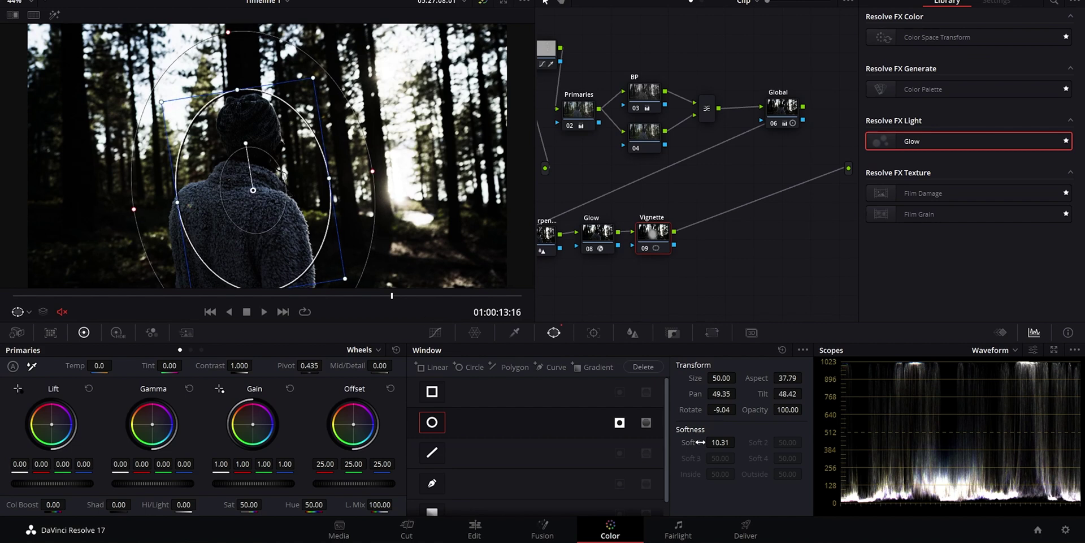
Invert the window and lower a midtone curve point to darken the surroundings, then bypass-compare the node.
click(475, 332)
click(435, 332)
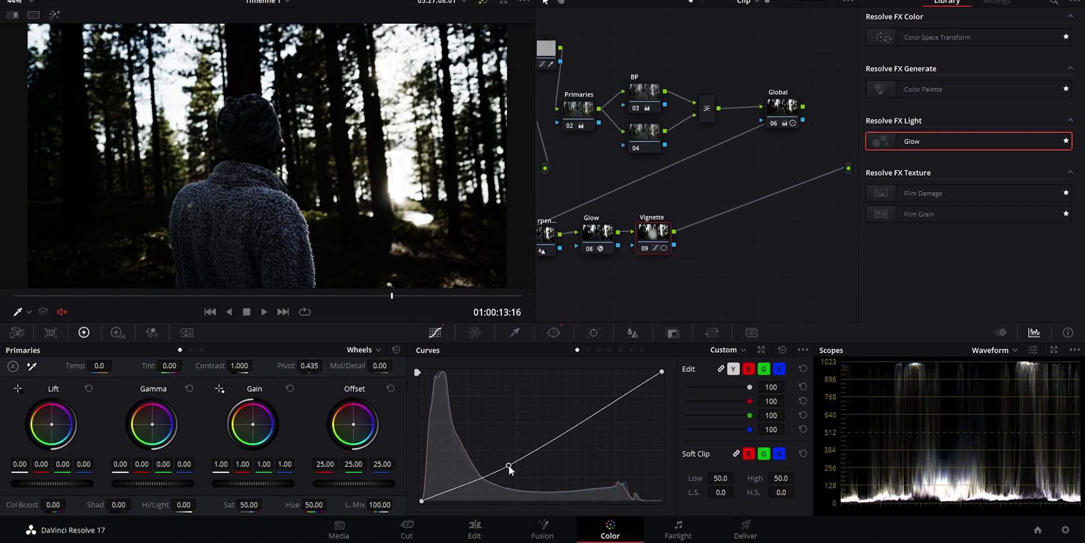
click(502, 455)
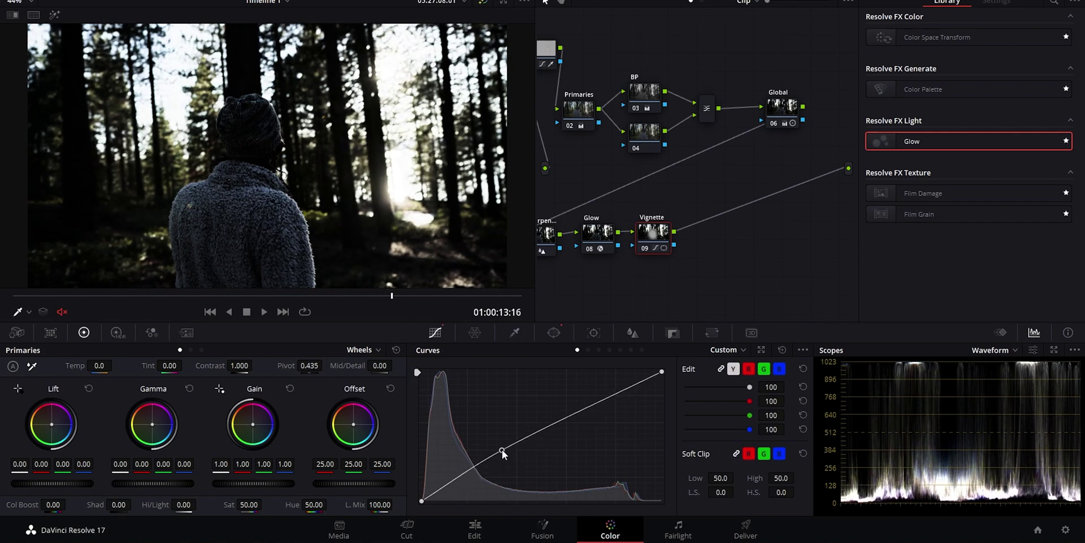
click(554, 332)
click(620, 424)
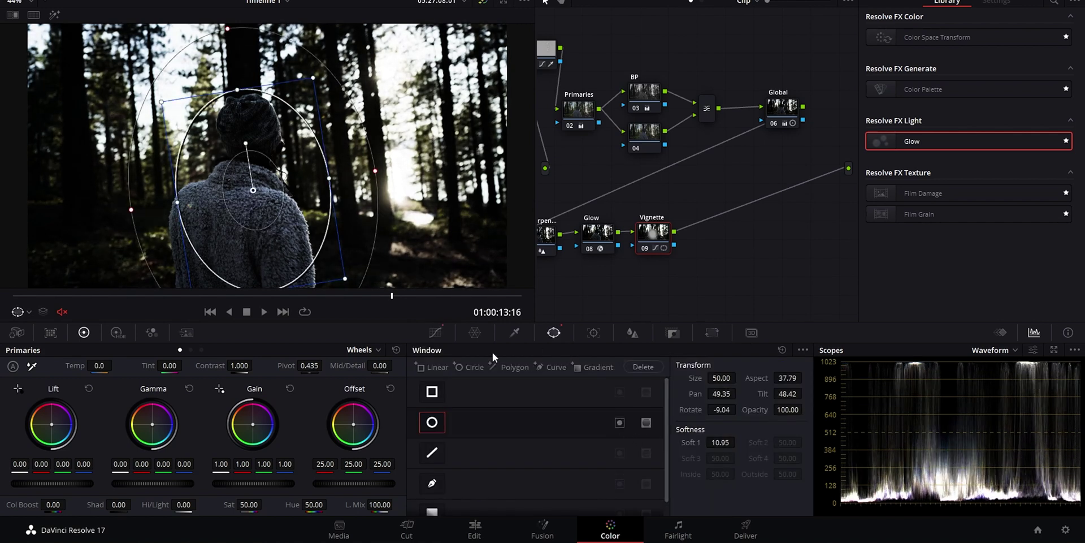
click(435, 332)
drag(501, 449, 499, 453)
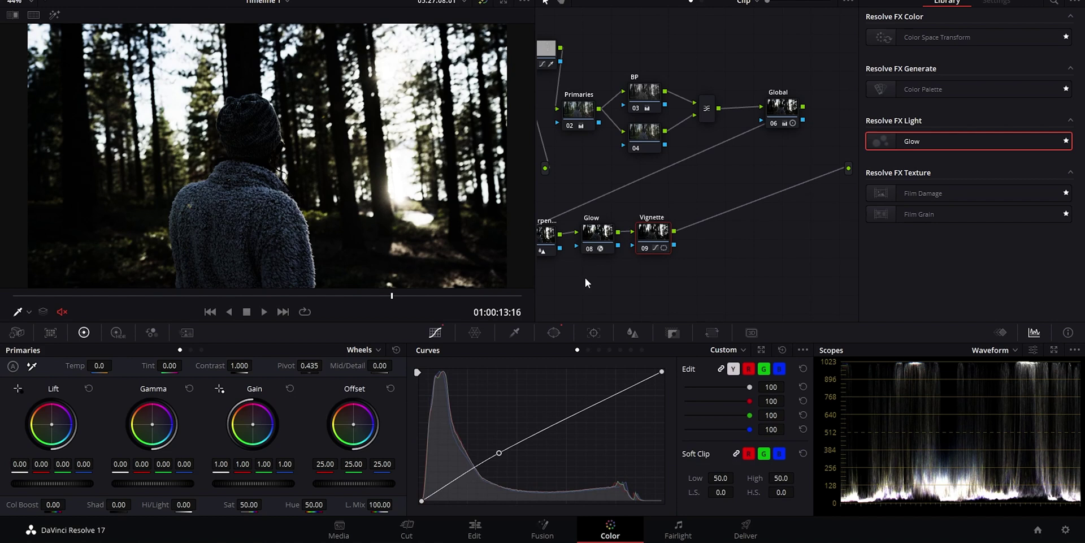
key(ctrl+d)
key(ctrl+d)
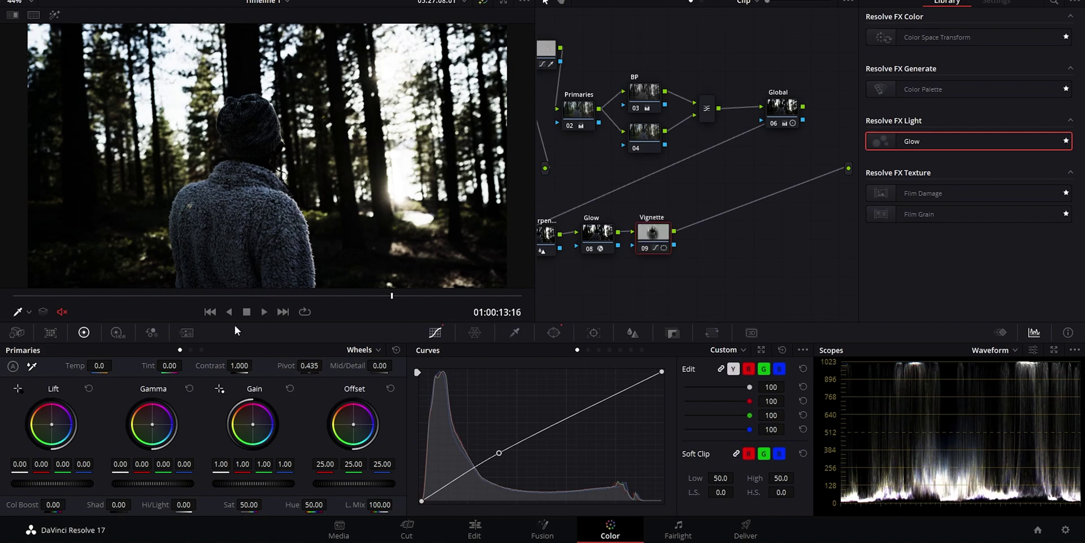
key(shift+7)
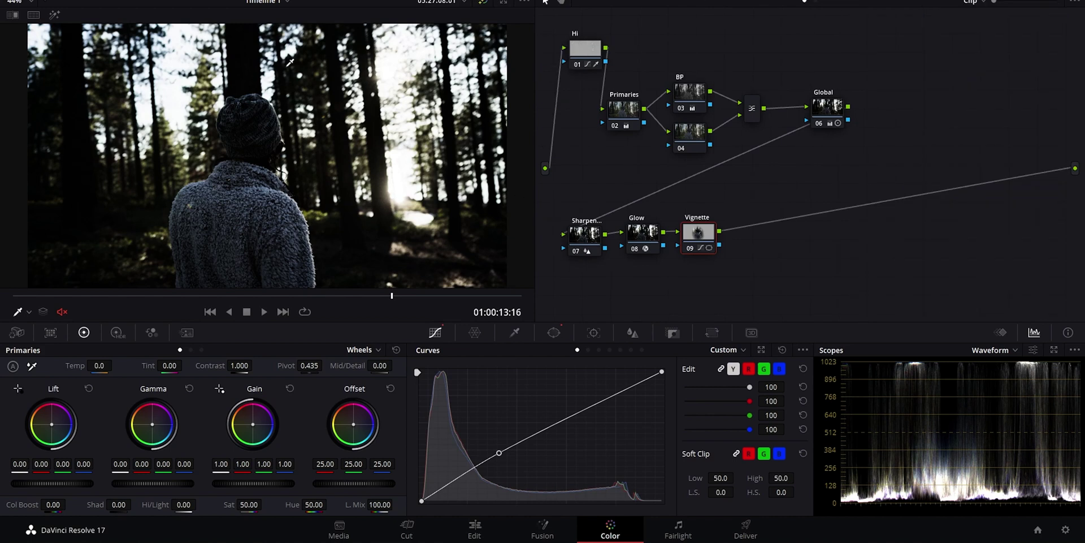
Move the whole node tree to the right and bypass every node to view the ungraded clip.
drag(943, 271, 548, 28)
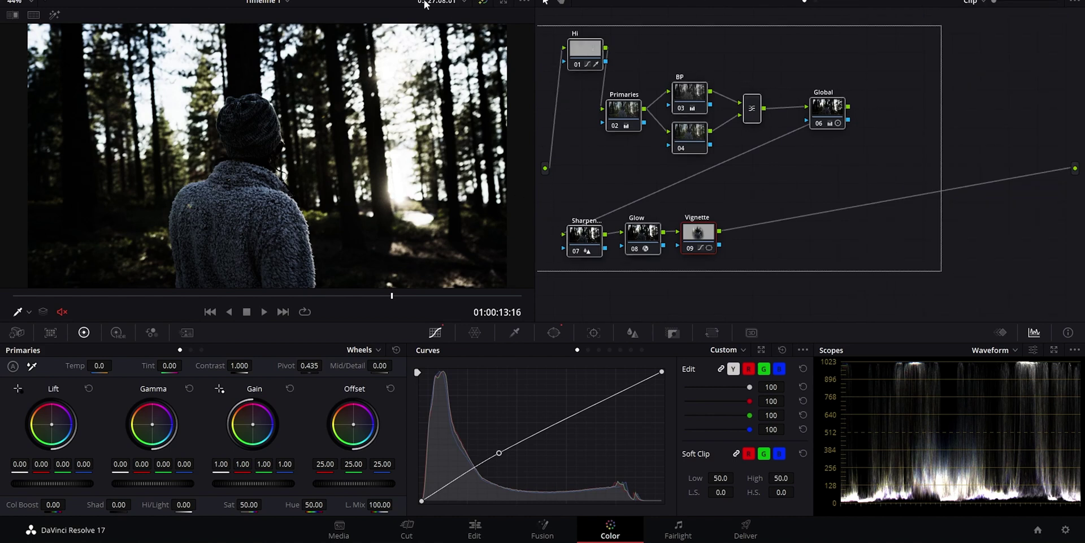
drag(628, 115, 711, 122)
click(629, 245)
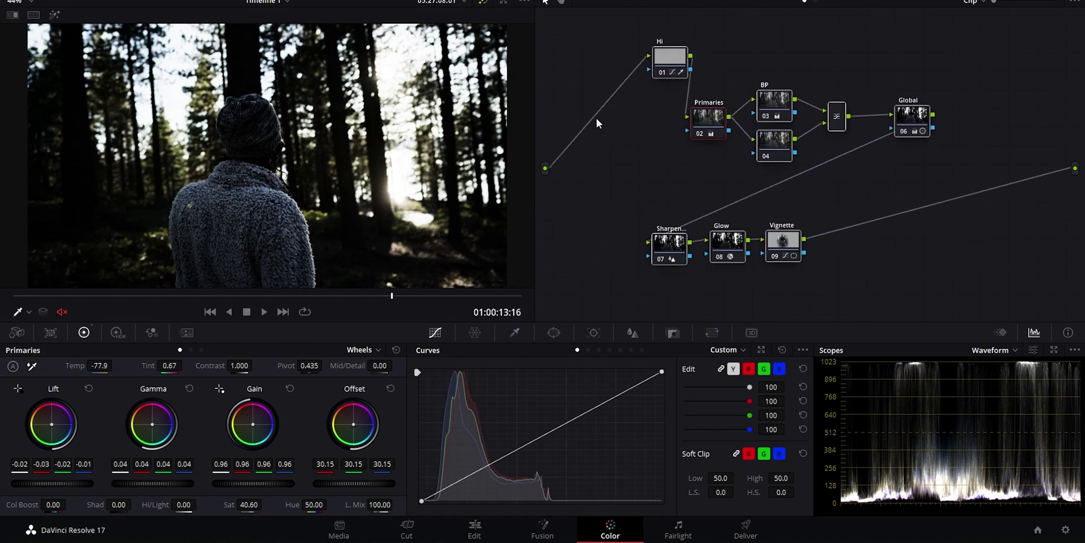
key(alt+d)
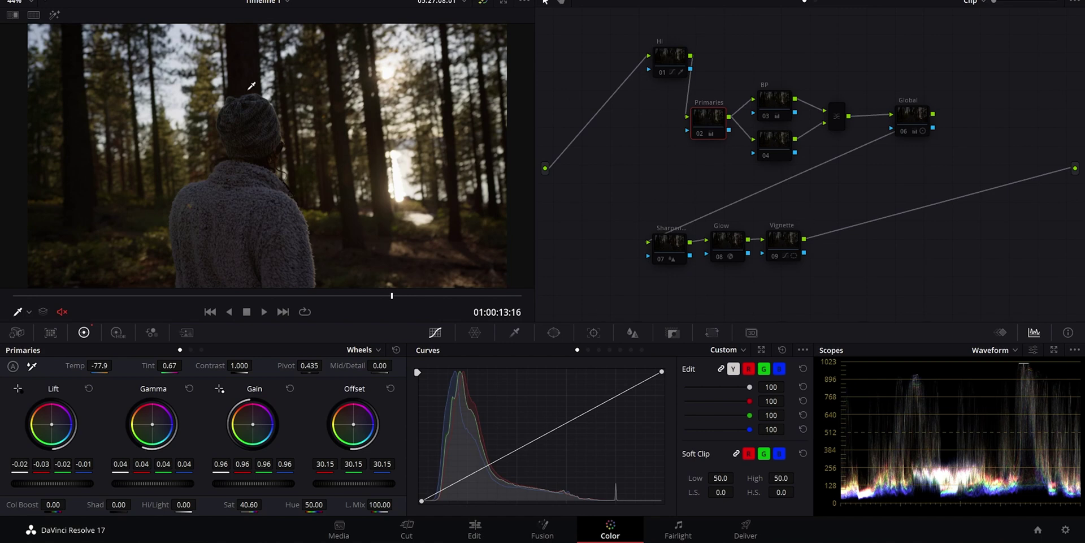
Re-enable the BP and Primaries nodes.
click(772, 103)
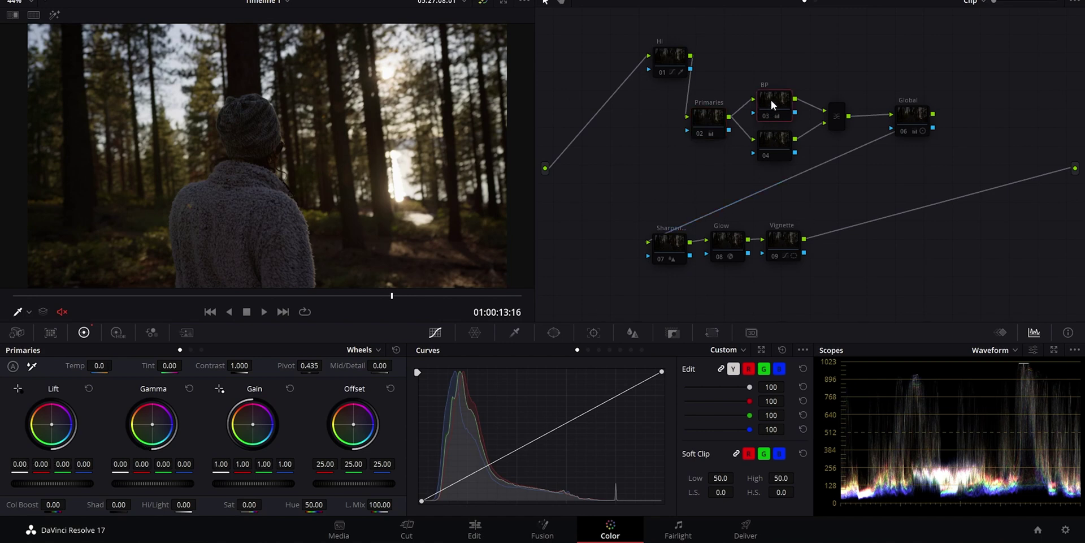
key(ctrl+d)
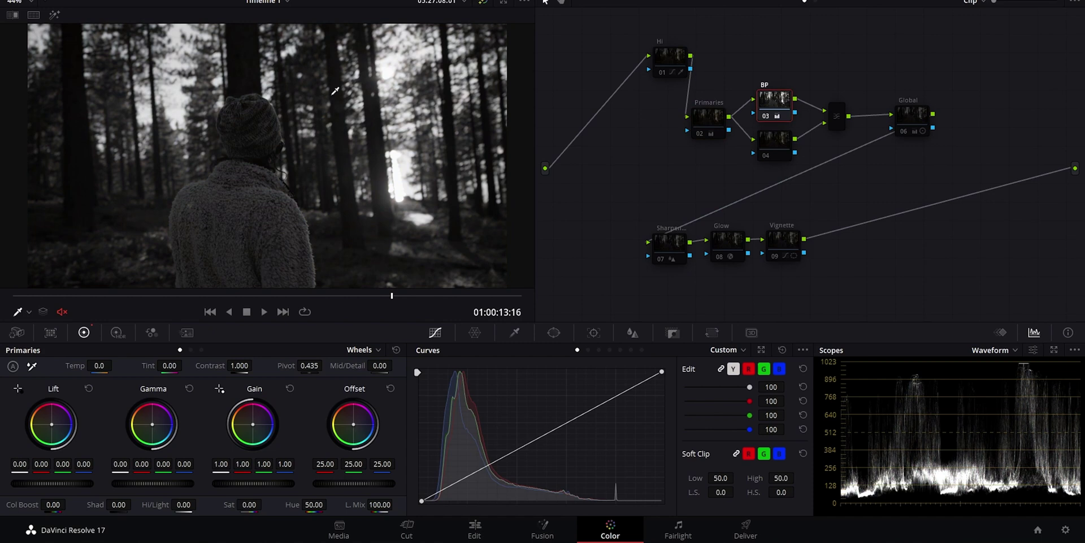
click(779, 142)
click(837, 116)
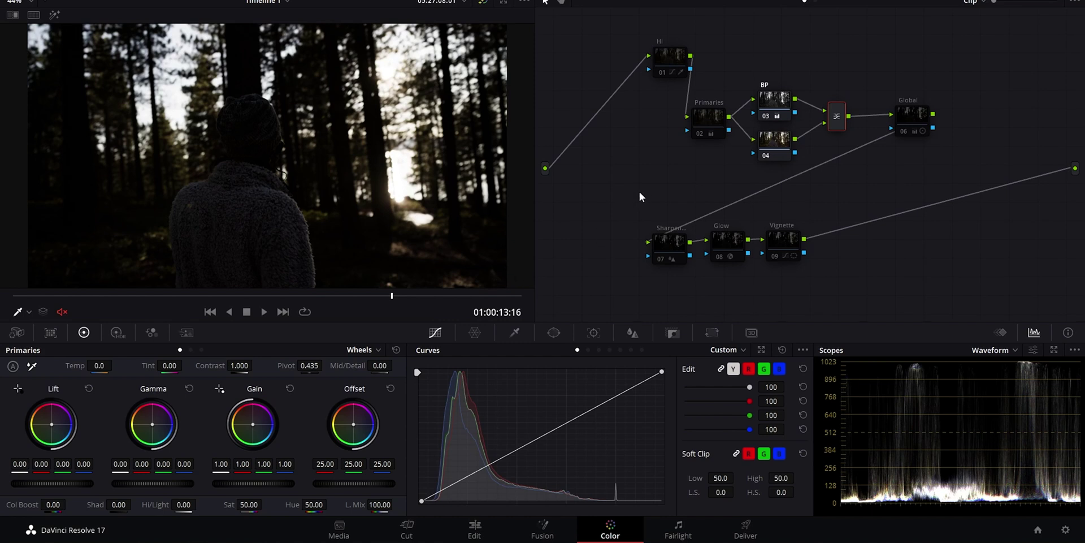
click(719, 137)
key(ctrl+d)
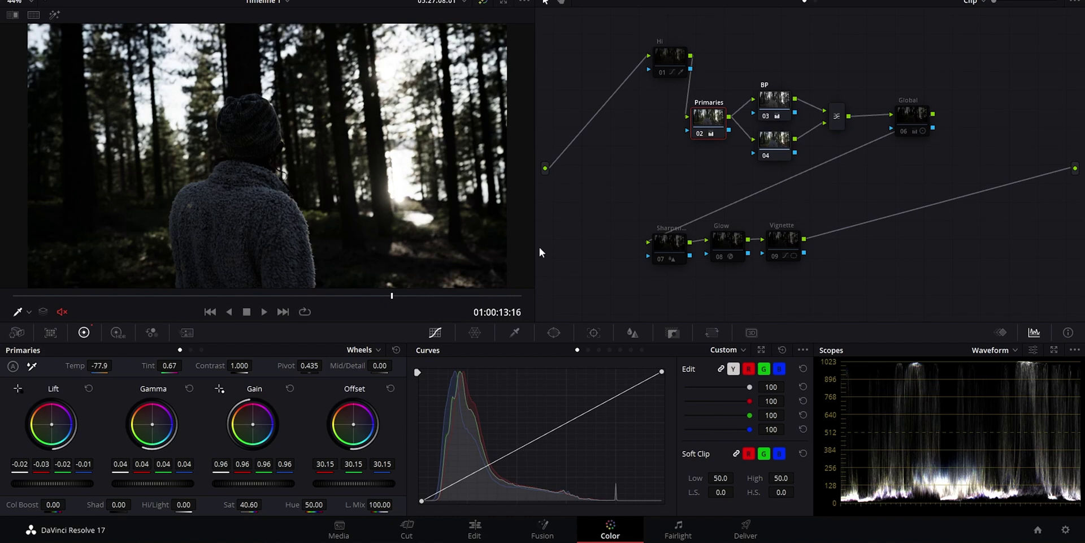
Check the Global, Sharpen and Hi nodes, then re-enable the Glow and Vignette nodes.
click(928, 130)
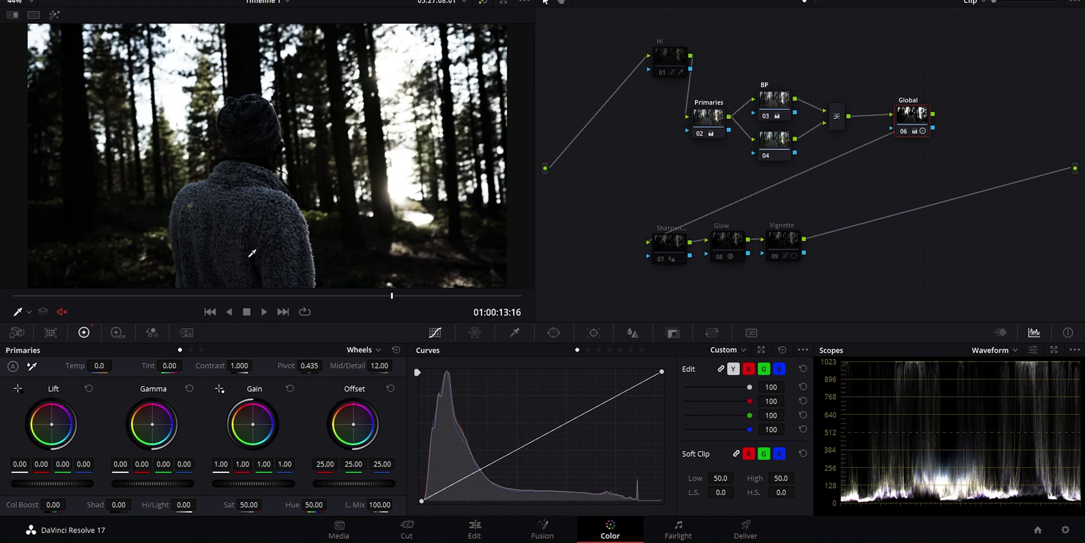
click(671, 243)
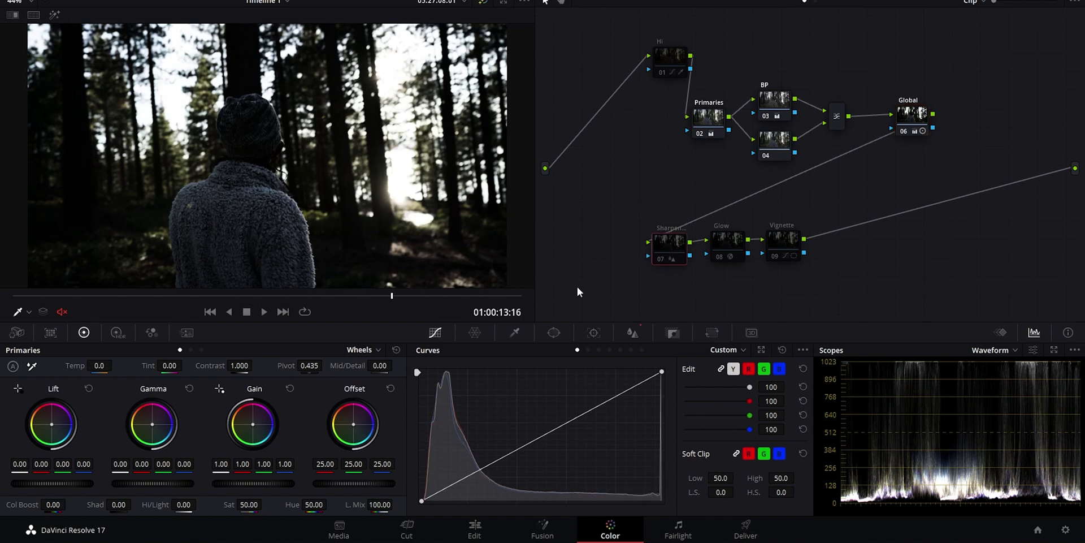
click(657, 74)
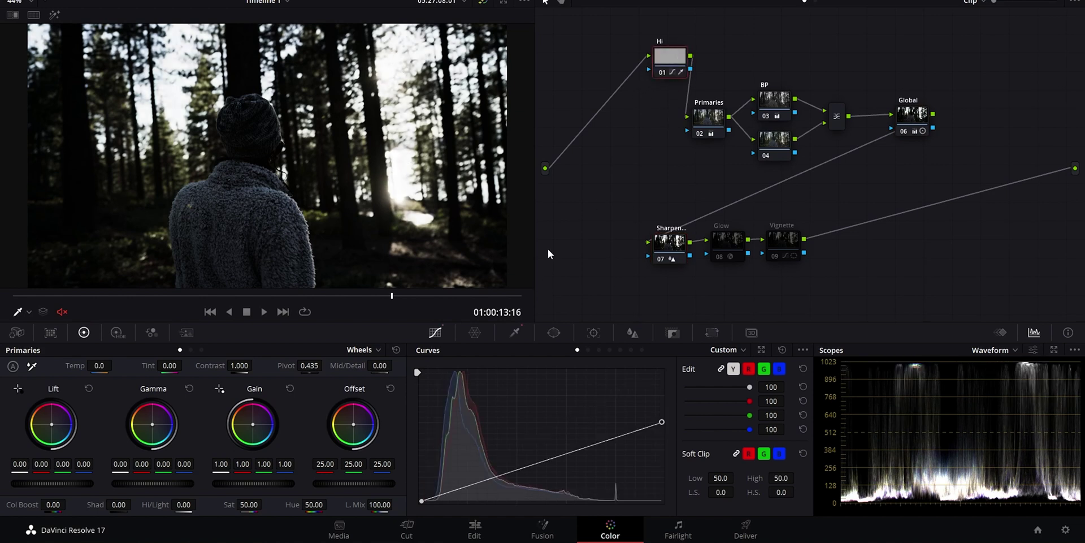
click(720, 237)
key(ctrl+d)
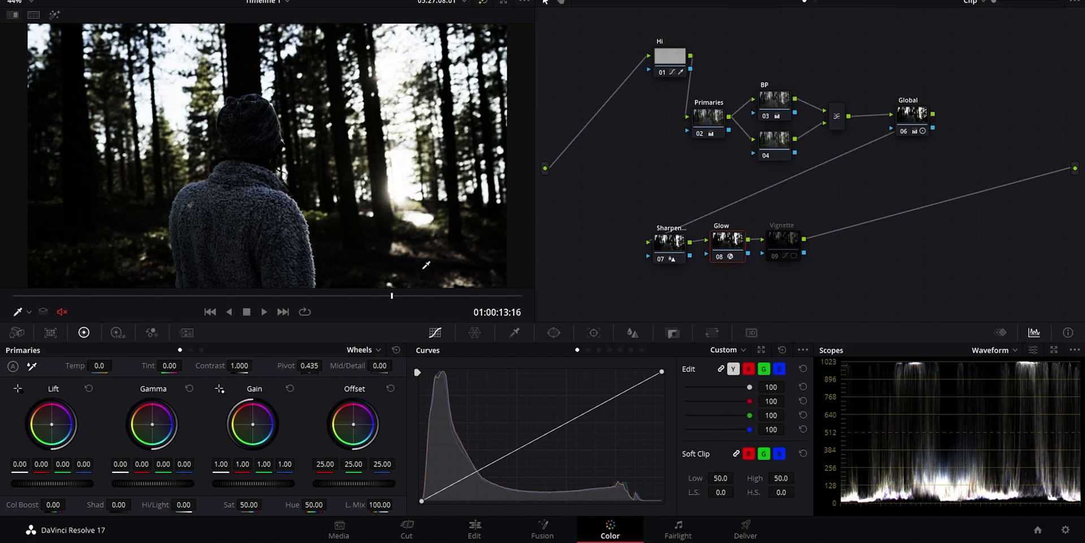
click(780, 240)
key(ctrl+d)
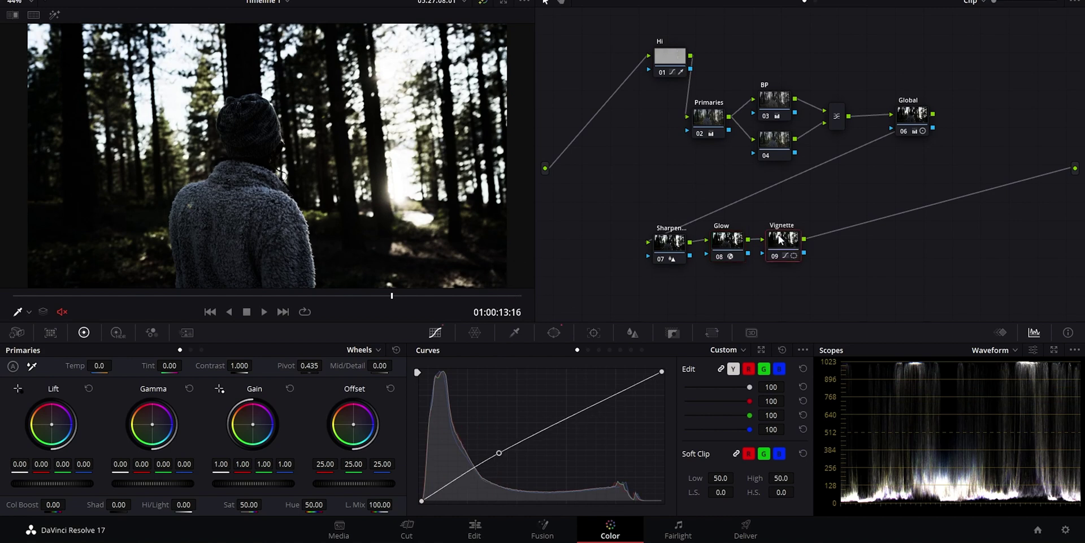